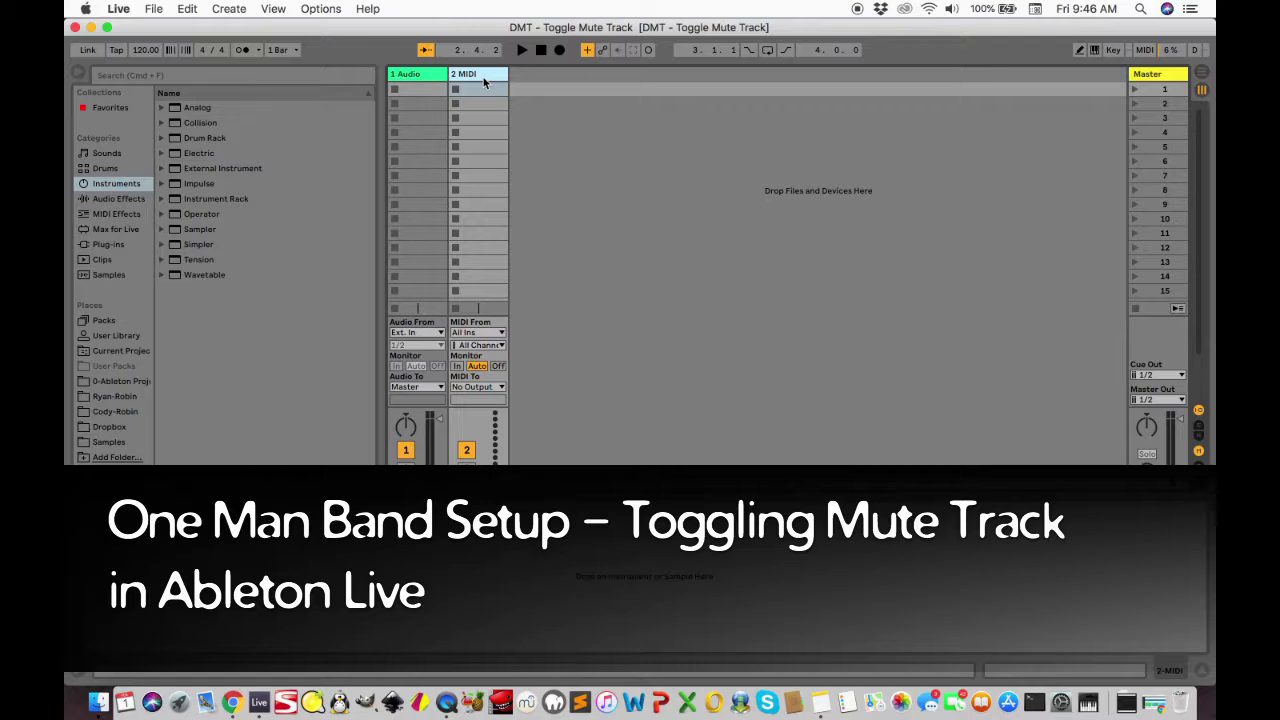
# Step: Delete the MIDI track and duplicate the remaining audio track to build more audio tracks
pyautogui.press('Delete')
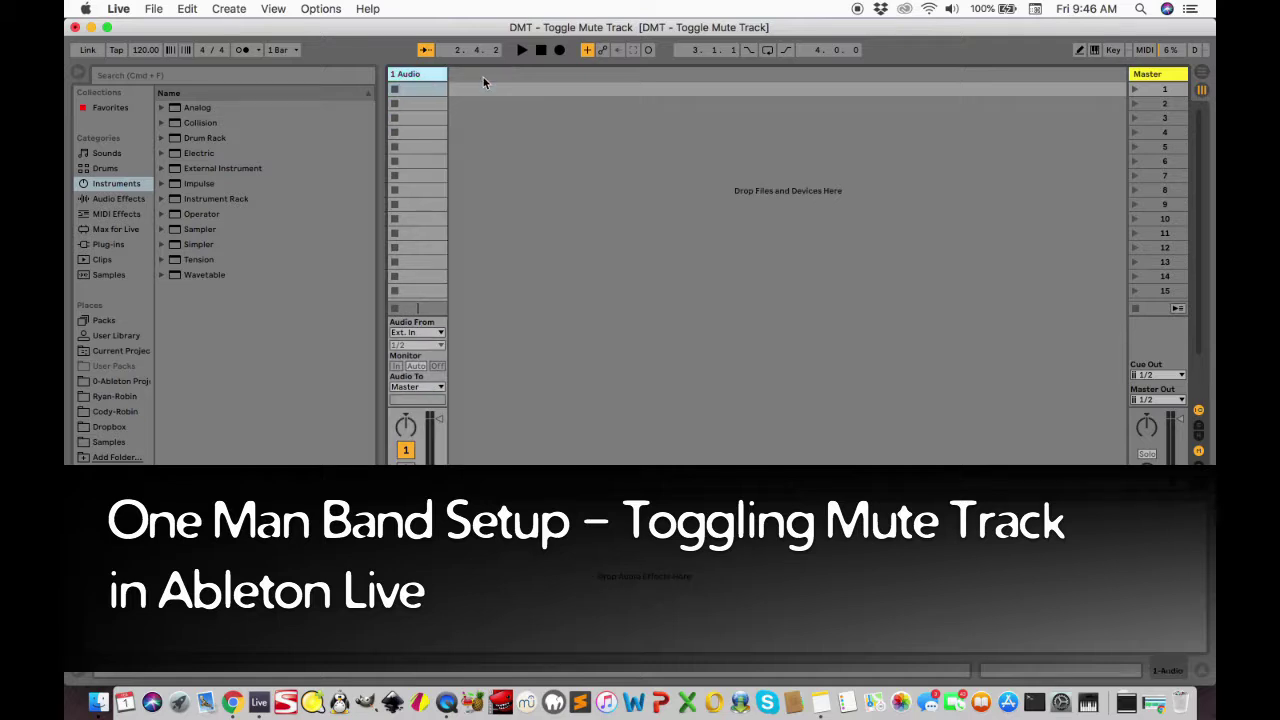
pyautogui.press('super+d')
pyautogui.press('super+d')
pyautogui.press('super+d')
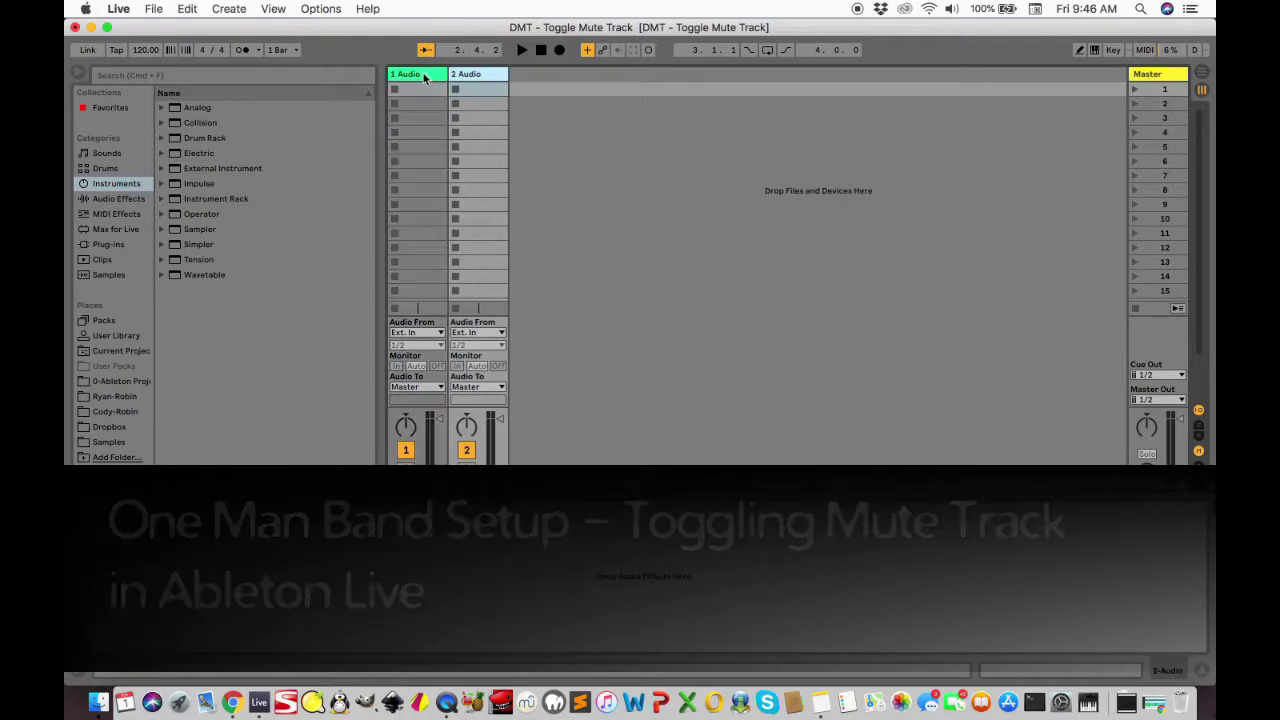
pyautogui.press('super+d')
pyautogui.press('super+d')
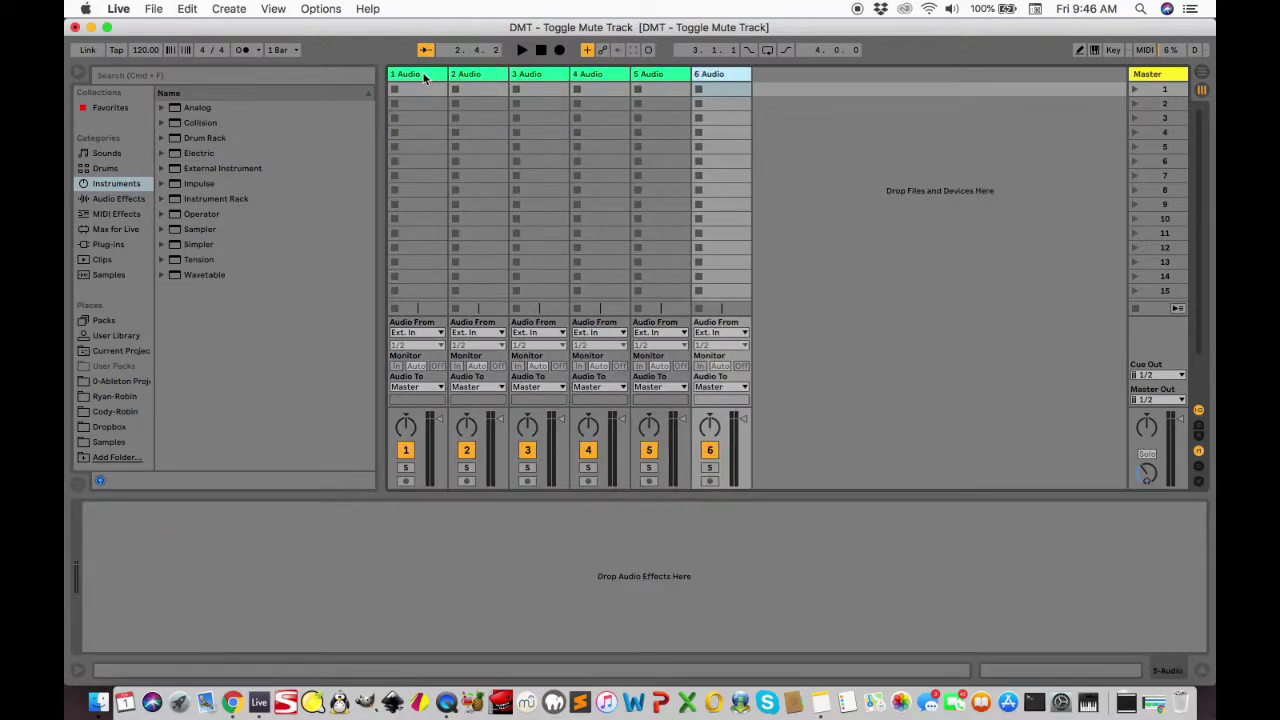
# Step: Rename the first three audio tracks Bass, Percussion and Pad
pyautogui.click(423, 78)
pyautogui.press('super+r')
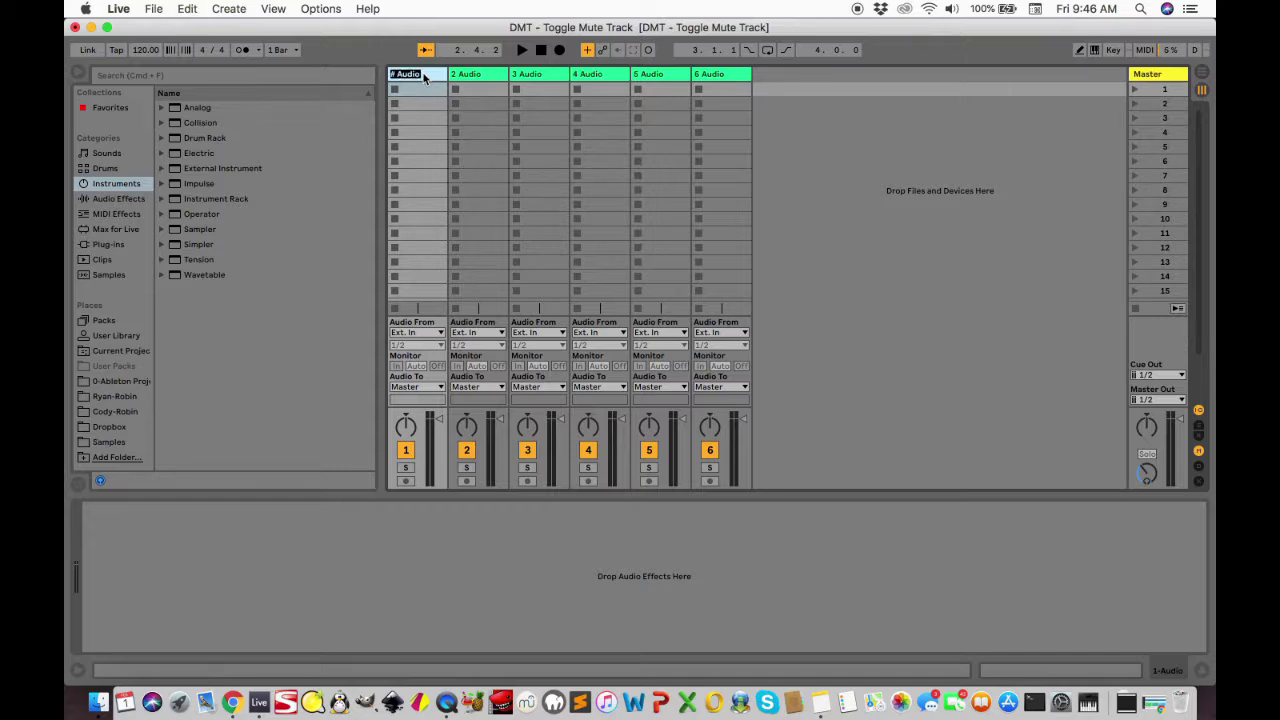
pyautogui.write('Bass')
pyautogui.press('Tab')
pyautogui.write('Per')
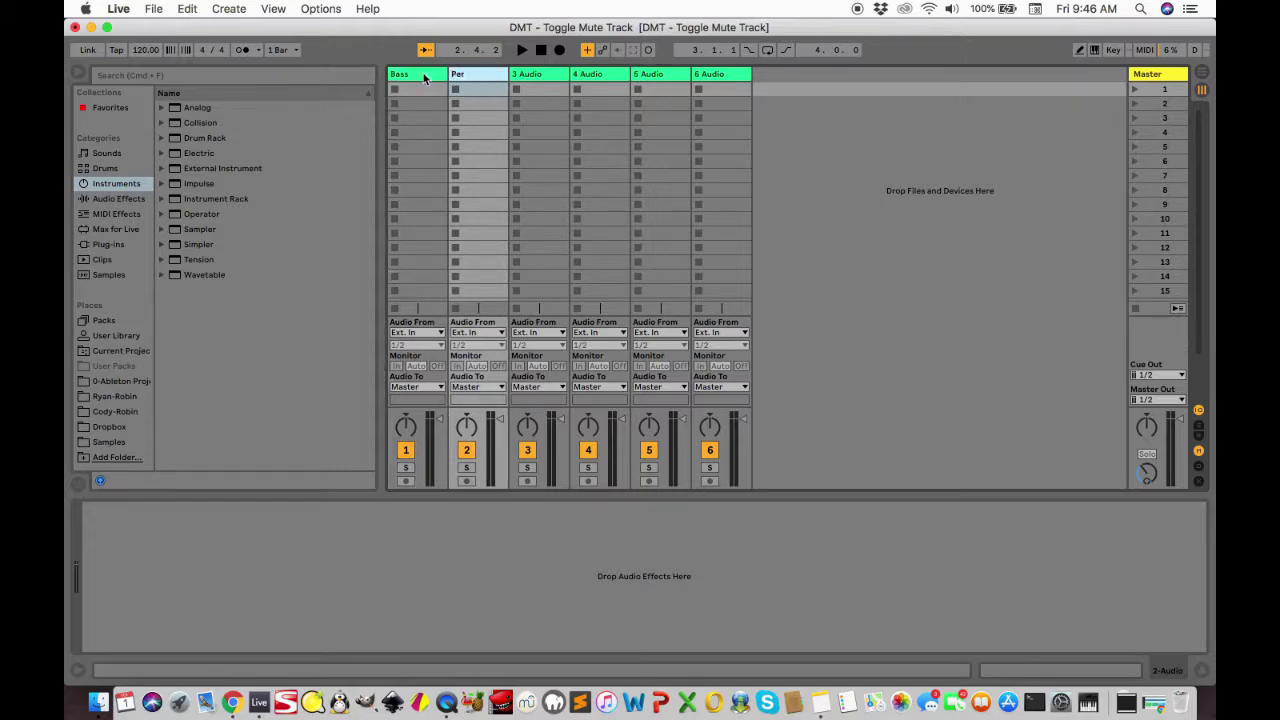
pyautogui.write('cussion')
pyautogui.press('Tab')
pyautogui.write('Pad')
pyautogui.press('Tab')
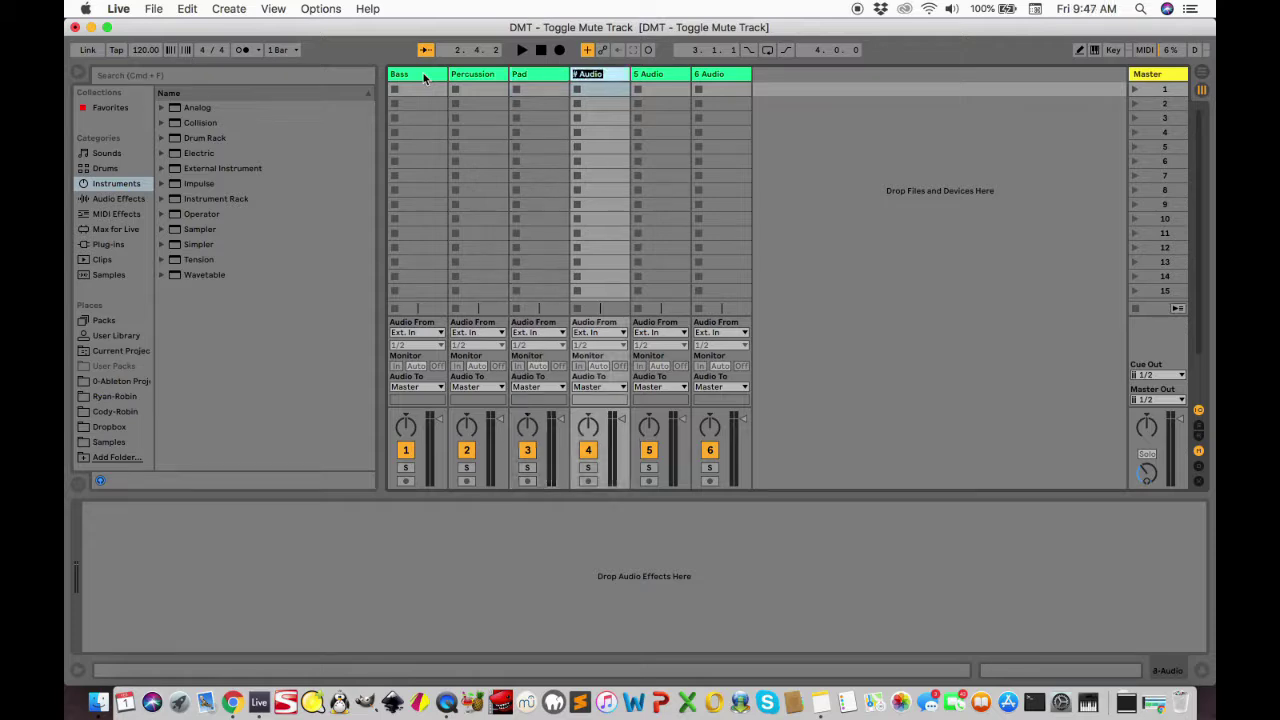
# Step: Rename the remaining audio tracks Rhythm, Melody 1 and Melody 2
pyautogui.write('Rhythm')
pyautogui.press('Tab')
pyautogui.write('M')
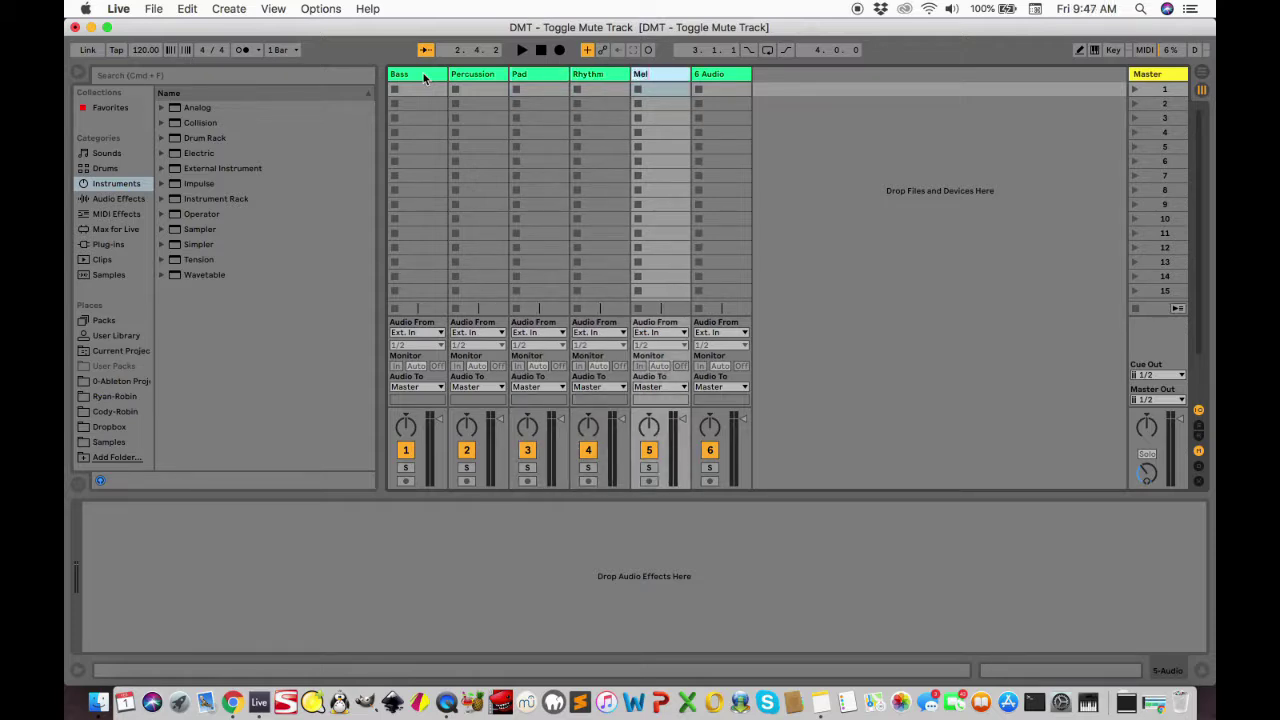
pyautogui.write('elody 1')
pyautogui.press('Tab')
pyautogui.write('Me')
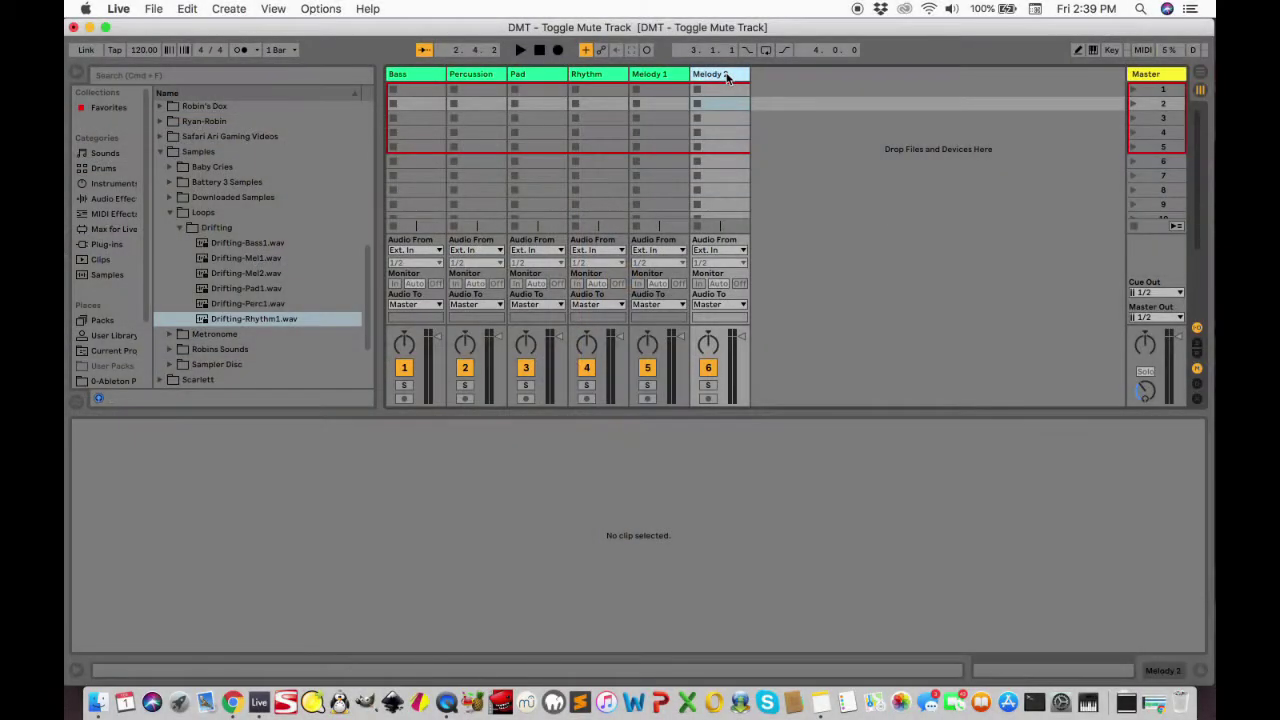
# Step: Insert a new MIDI track, 7 MIDI, right after the Melody 2 audio track
pyautogui.press('super+shift+t')
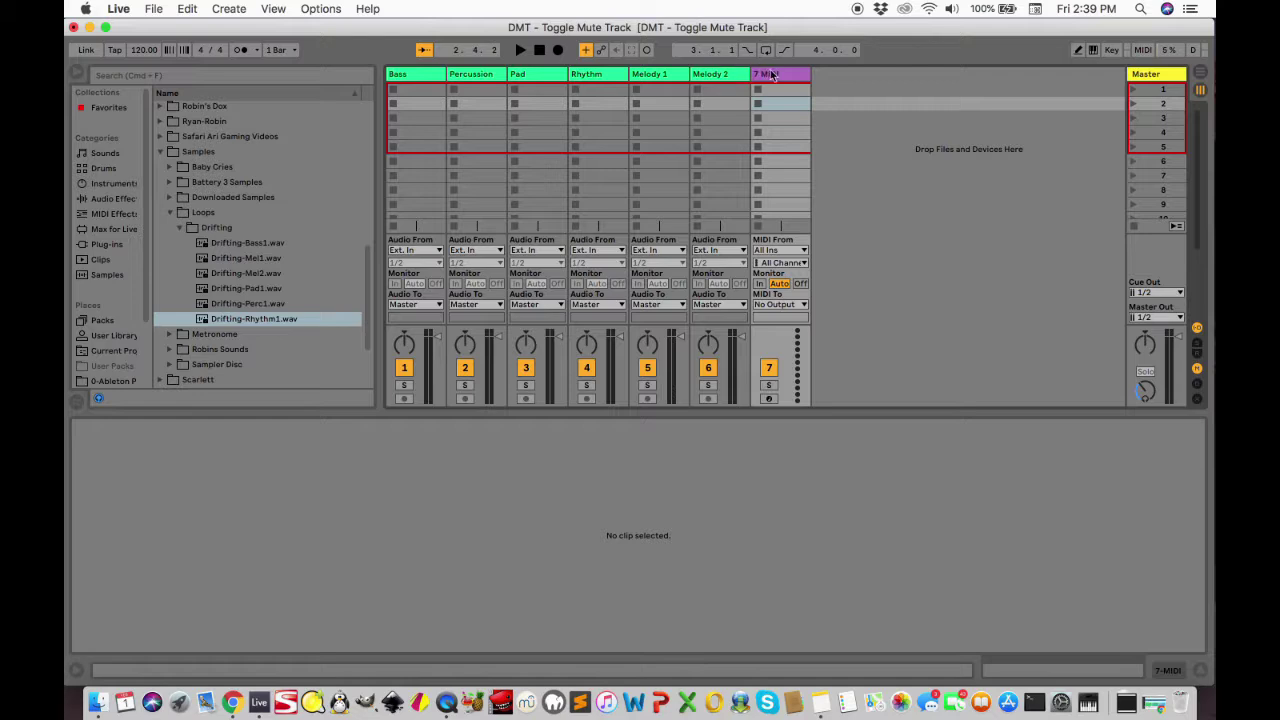
# Step: Create an empty MIDI clip in slot 2 of 7 MIDI and duplicate the track five times
pyautogui.doubleClick(772, 104)
pyautogui.click(776, 79)
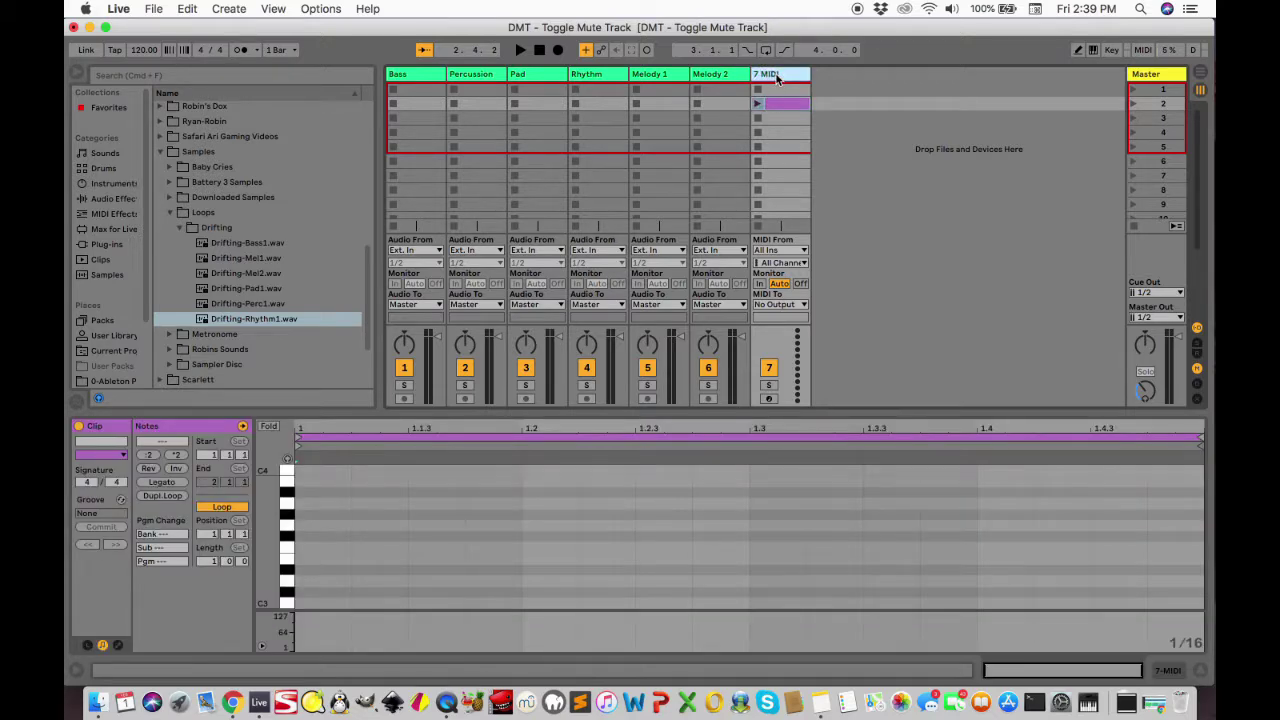
pyautogui.press('super+d')
pyautogui.press('super+d')
pyautogui.press('super+d')
pyautogui.press('super+d')
pyautogui.press('super+d')
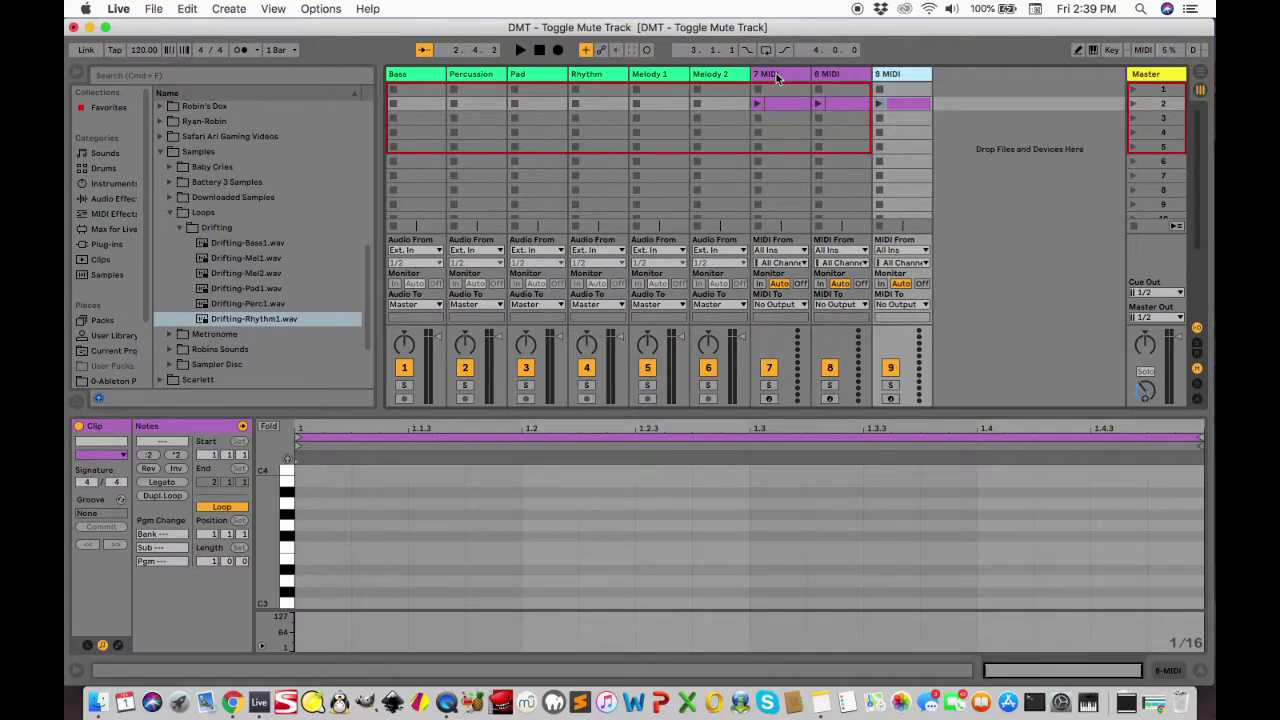
# Step: Rename the first three MIDI tracks BASS MUTE, PERC MUTE and PAD MUTE
pyautogui.click(776, 79)
pyautogui.press('super+r')
pyautogui.write('B')
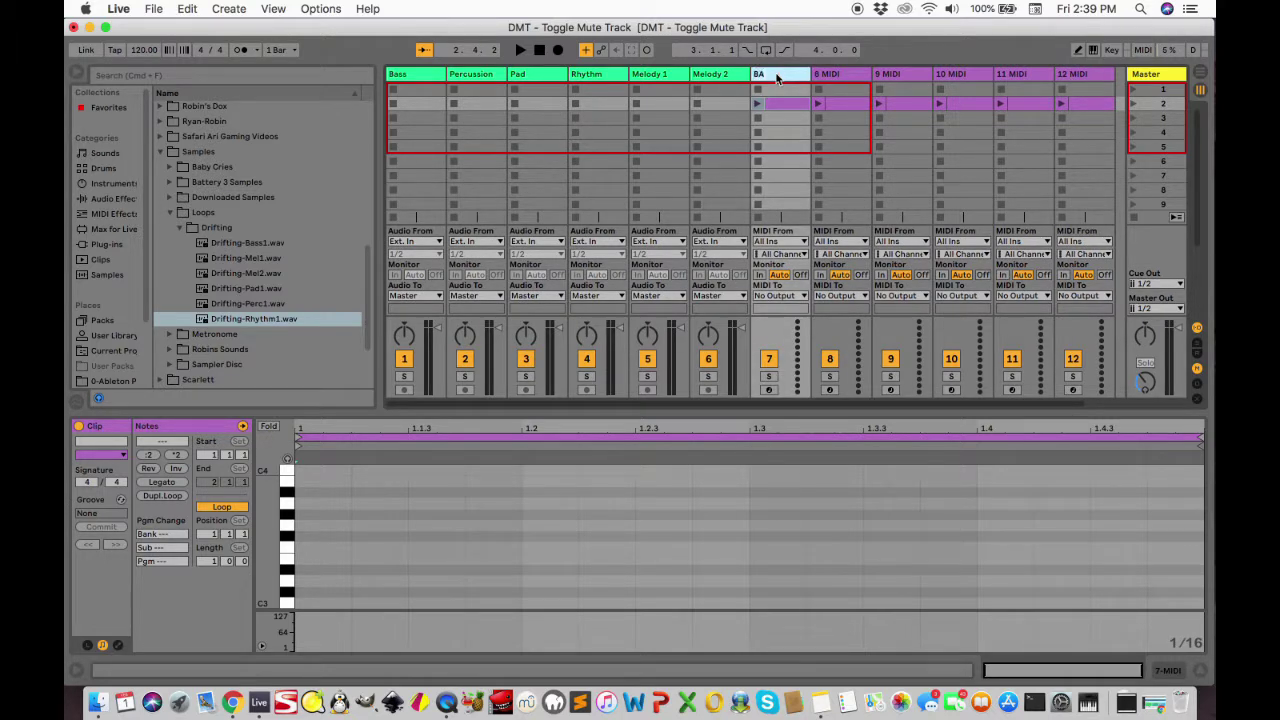
pyautogui.write('ASS MUTE')
pyautogui.press('Tab')
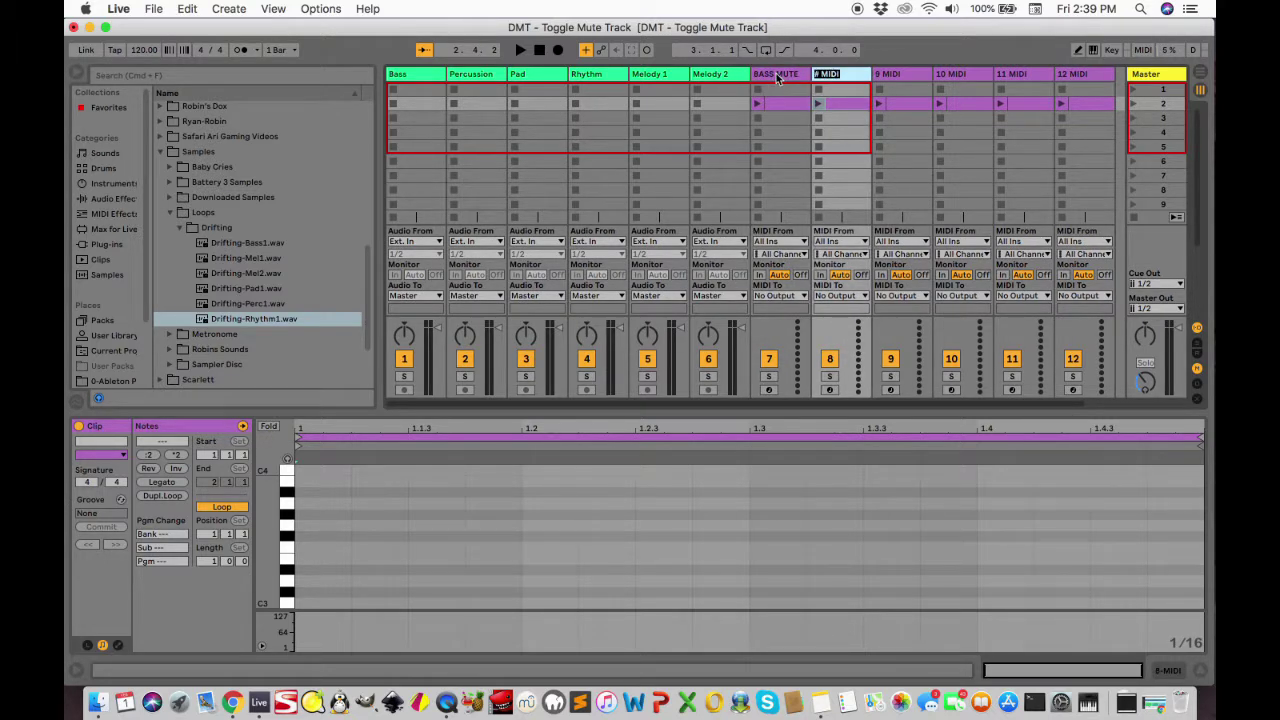
pyautogui.write('PERC MUTE')
pyautogui.press('Tab')
pyautogui.write('PAD')
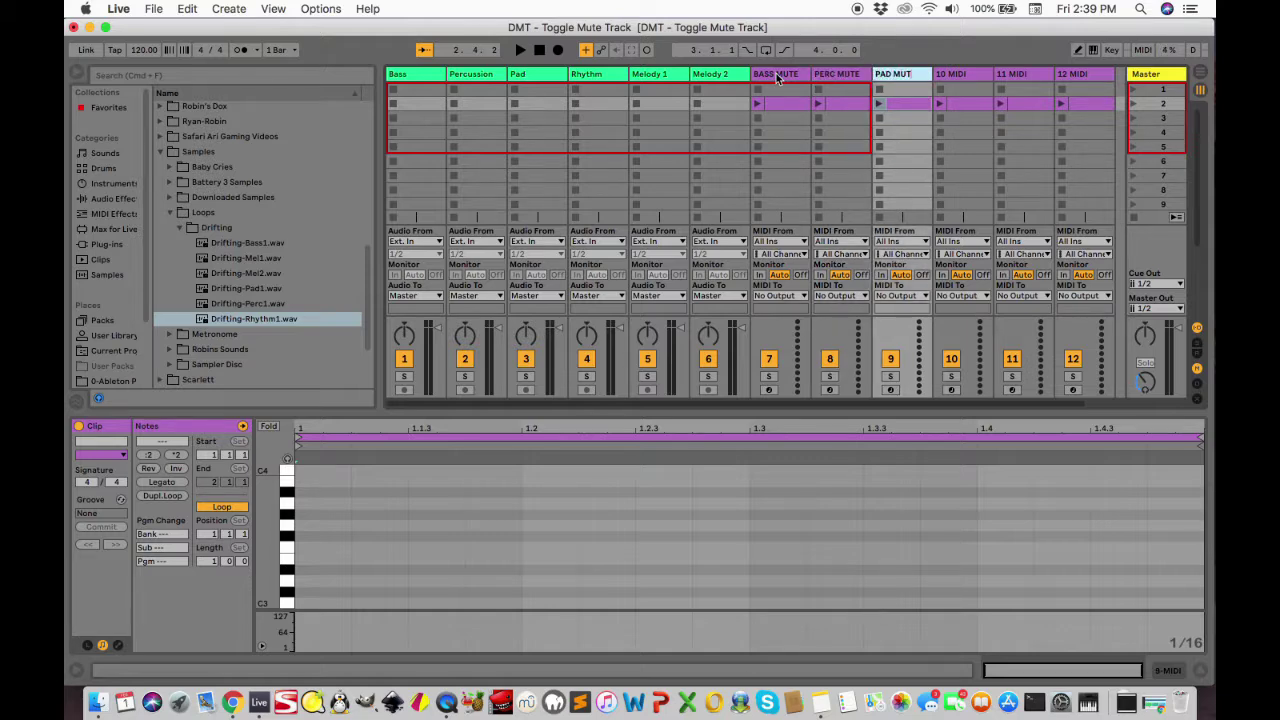
pyautogui.write(' MUTE')
# Step: Rename the remaining MIDI tracks RHYTHM MUTE, MEL 1 MUTE and MEL 2 MUTE
pyautogui.press('Tab')
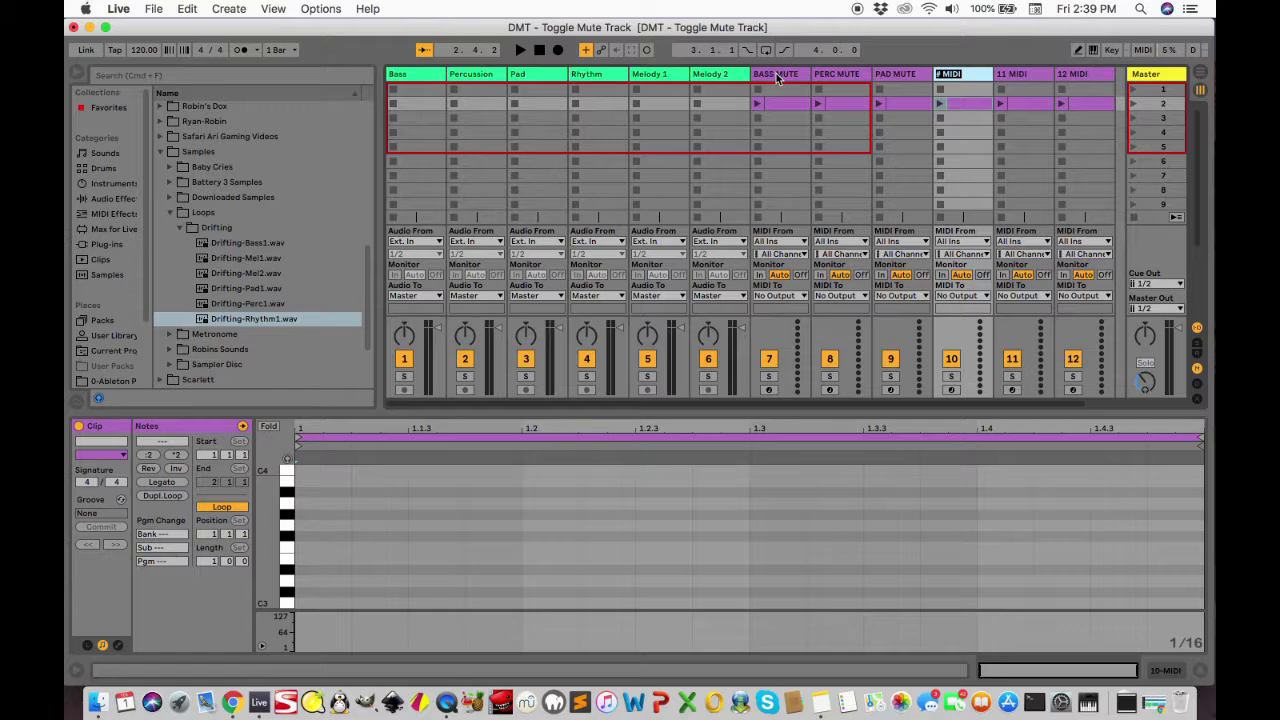
pyautogui.write('RHYTHM MUTE')
pyautogui.press('Tab')
pyautogui.write('M')
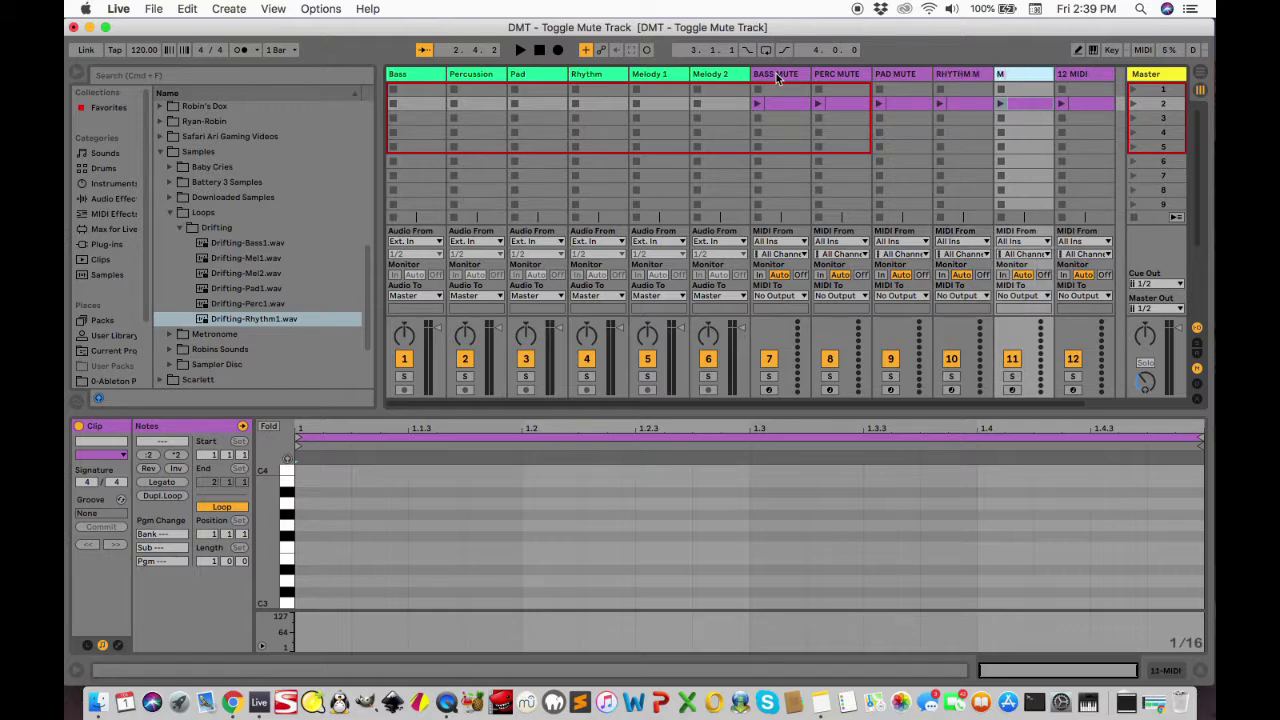
pyautogui.press('Tab')
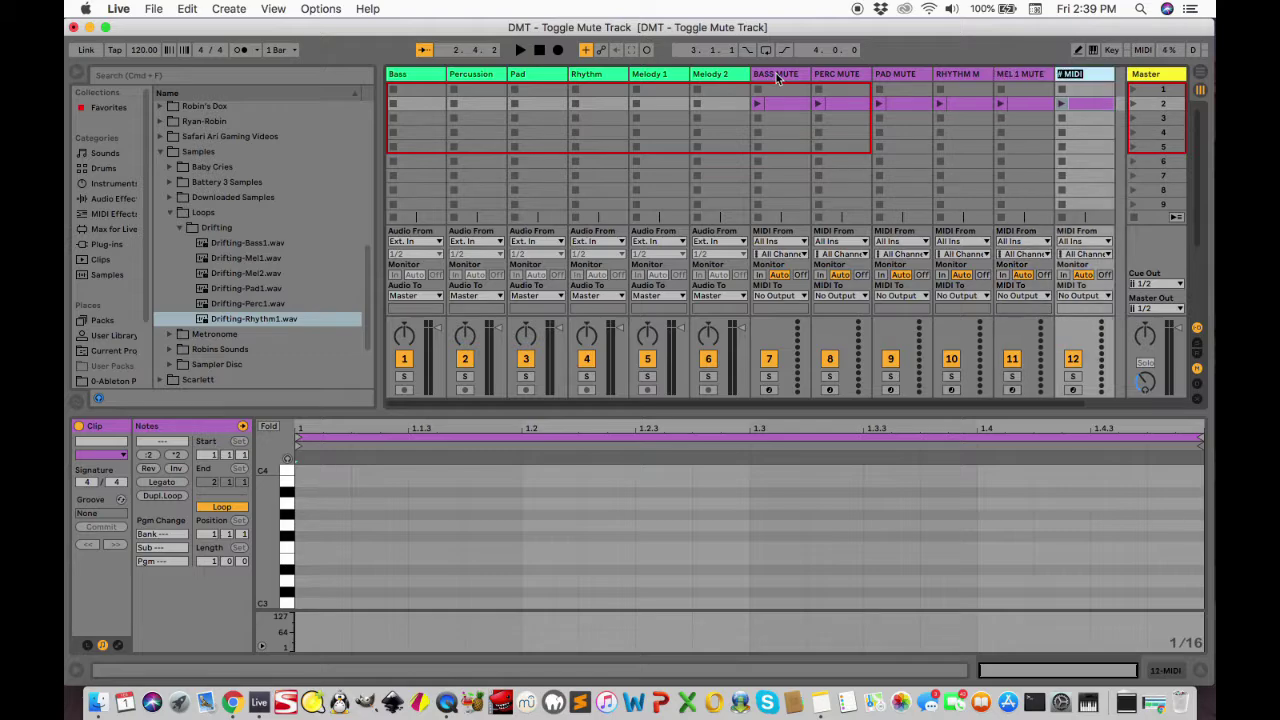
pyautogui.write('MEL 2 MUTE')
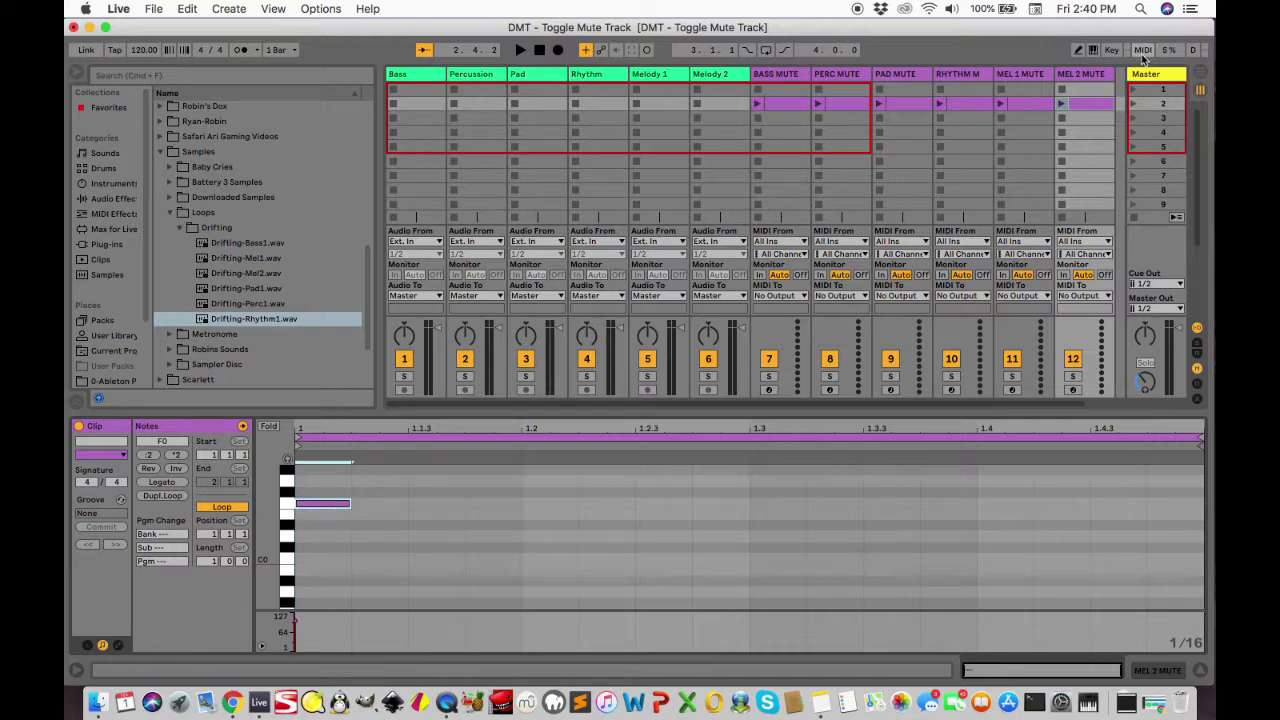
# Step: In MIDI Map mode, map the six audio tracks' on/off switches to notes C0–F0
pyautogui.click(1143, 50)
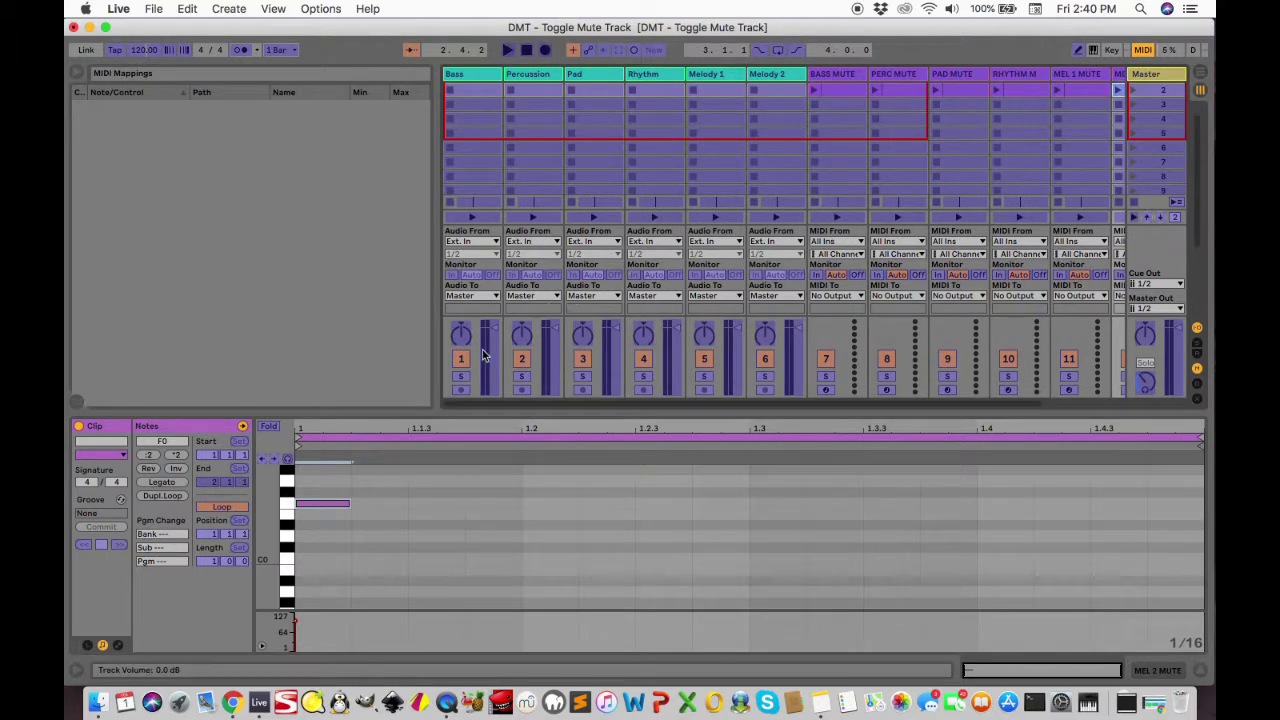
pyautogui.click(460, 362)
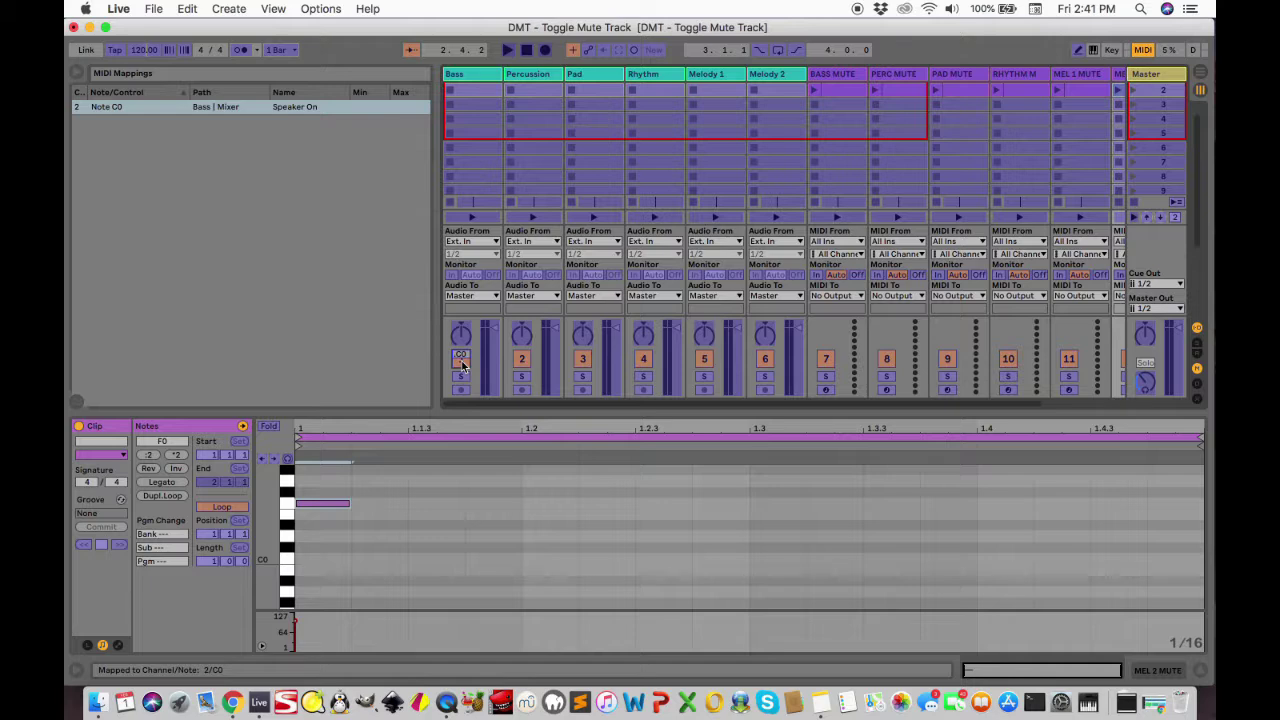
pyautogui.click(521, 362)
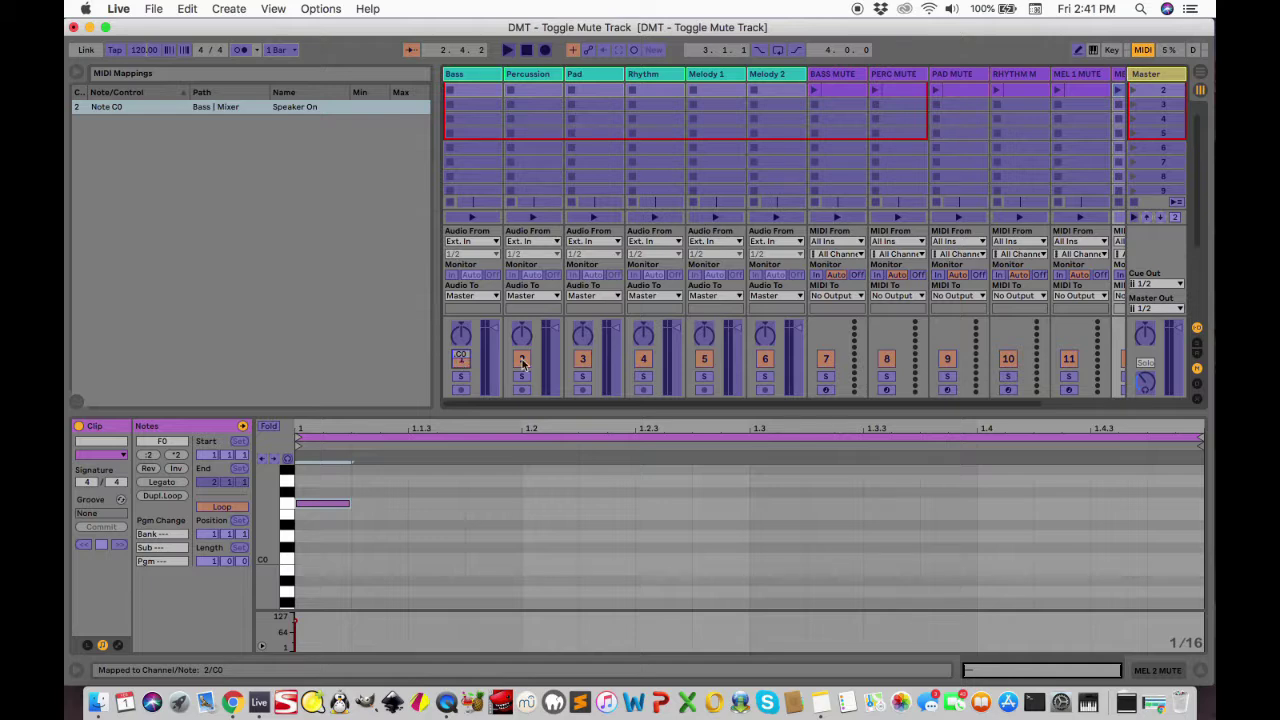
pyautogui.click(584, 362)
pyautogui.click(644, 362)
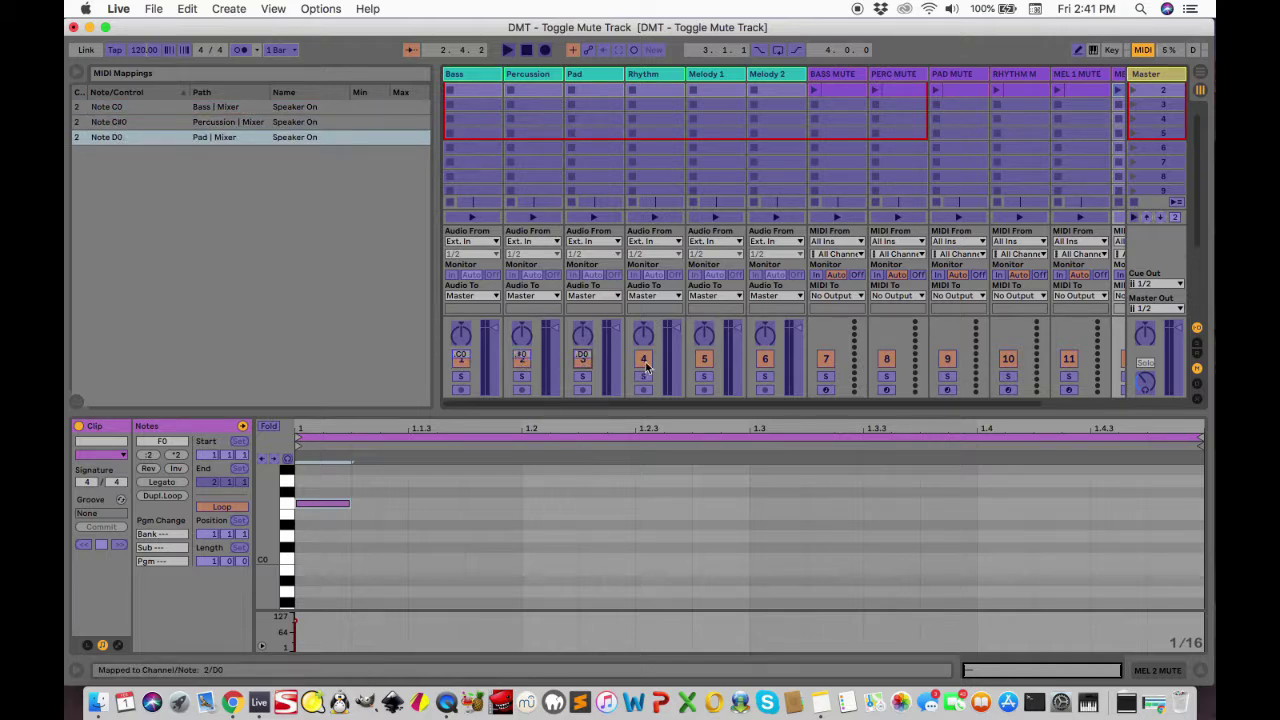
pyautogui.click(705, 362)
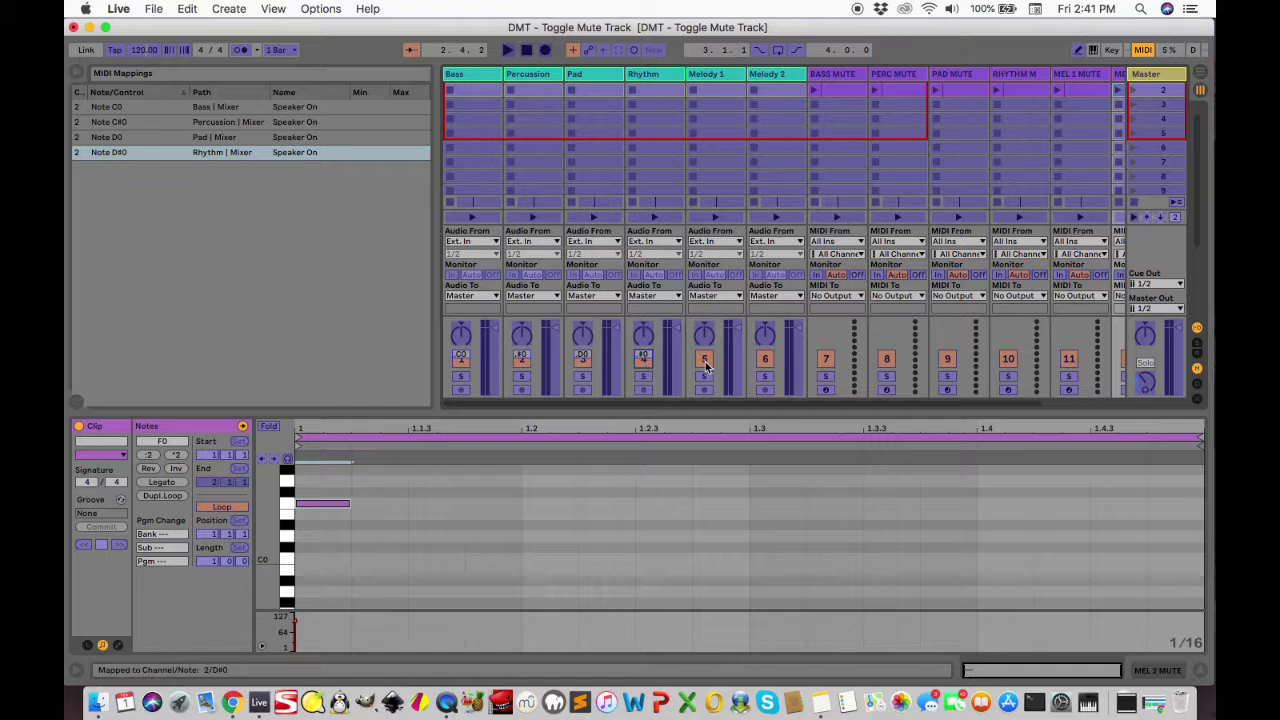
pyautogui.click(763, 362)
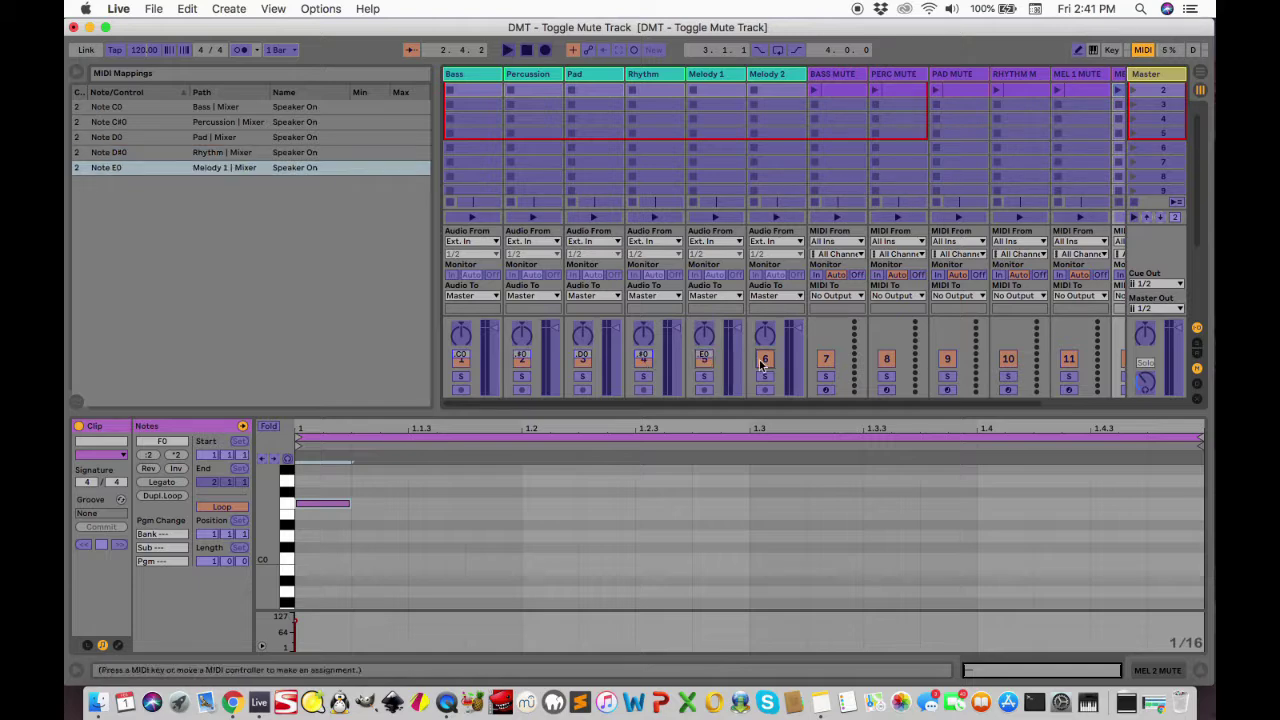
# Step: Map the six mute clips in slot 2 to notes E1–A#1, then exit MIDI Map mode
pyautogui.hscroll(3, 861, 125)
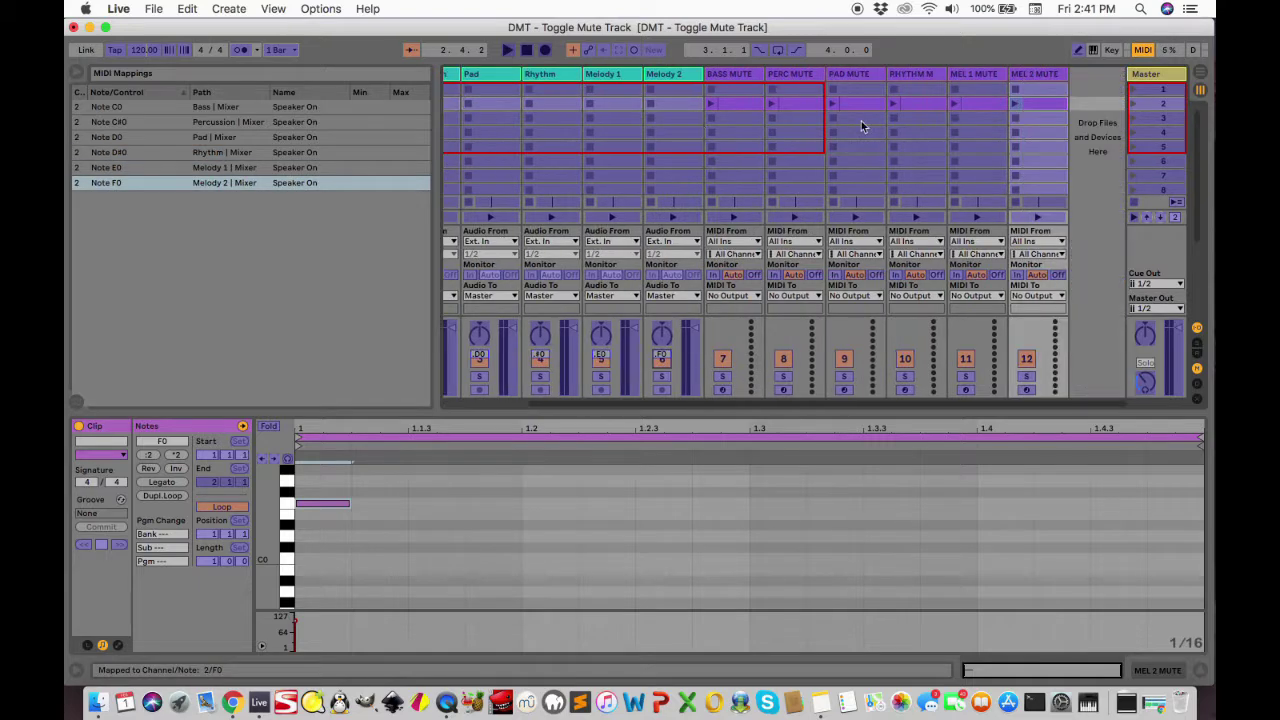
pyautogui.click(711, 105)
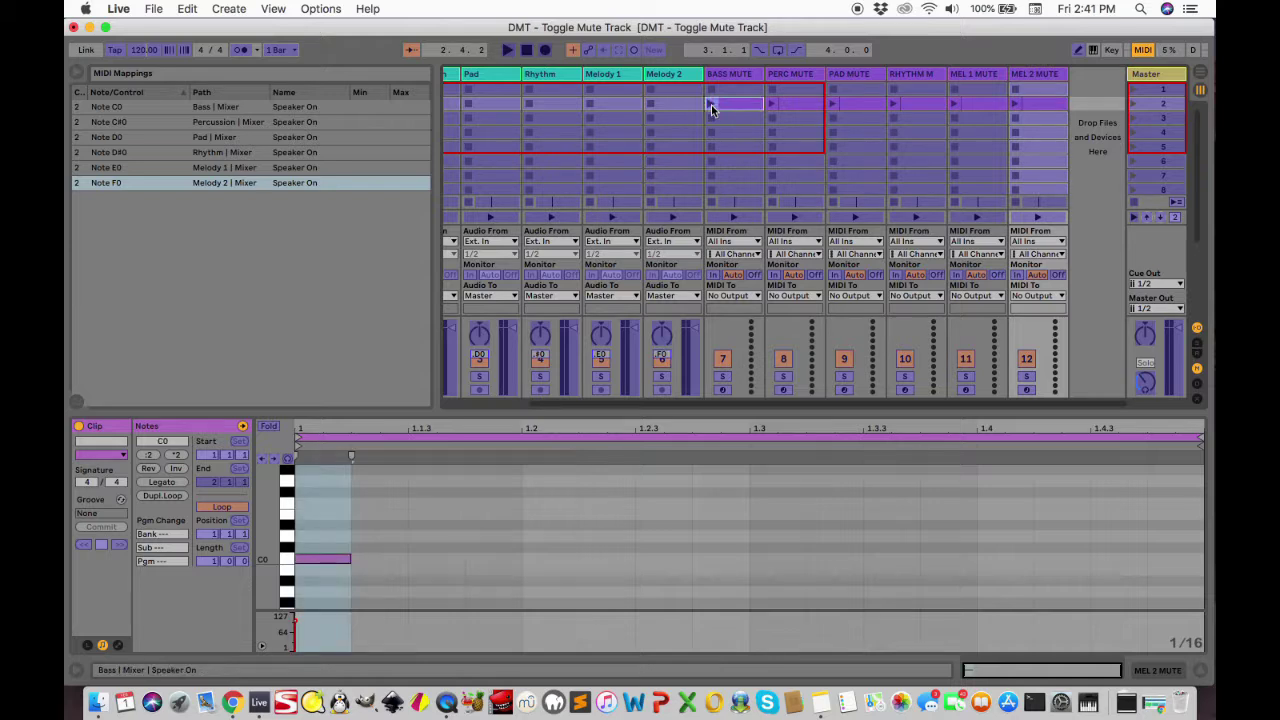
pyautogui.click(770, 104)
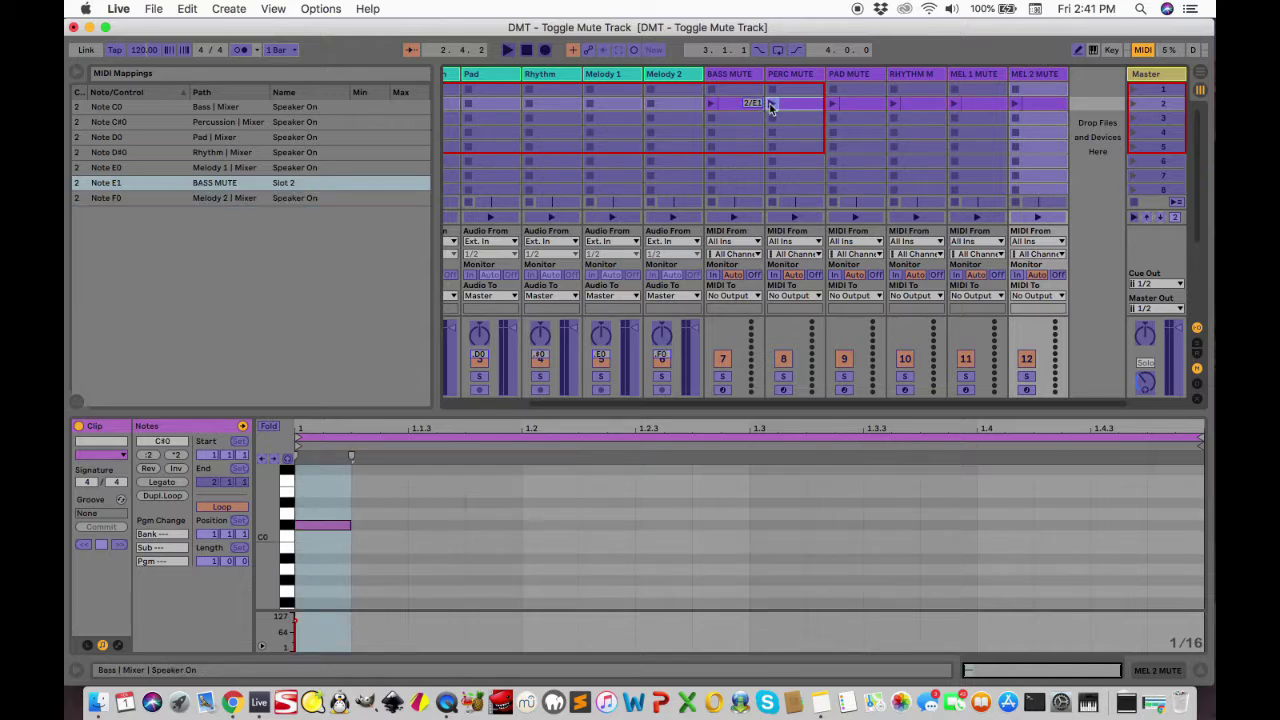
pyautogui.click(832, 106)
pyautogui.click(892, 104)
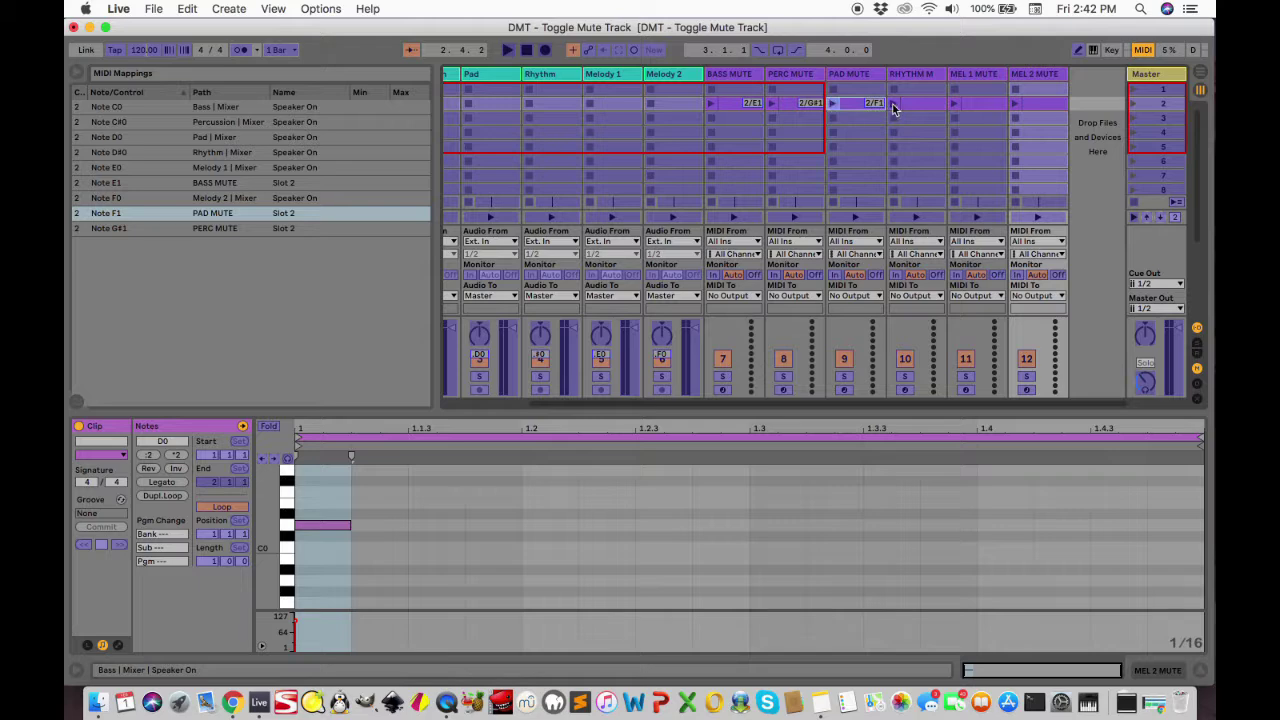
pyautogui.click(953, 105)
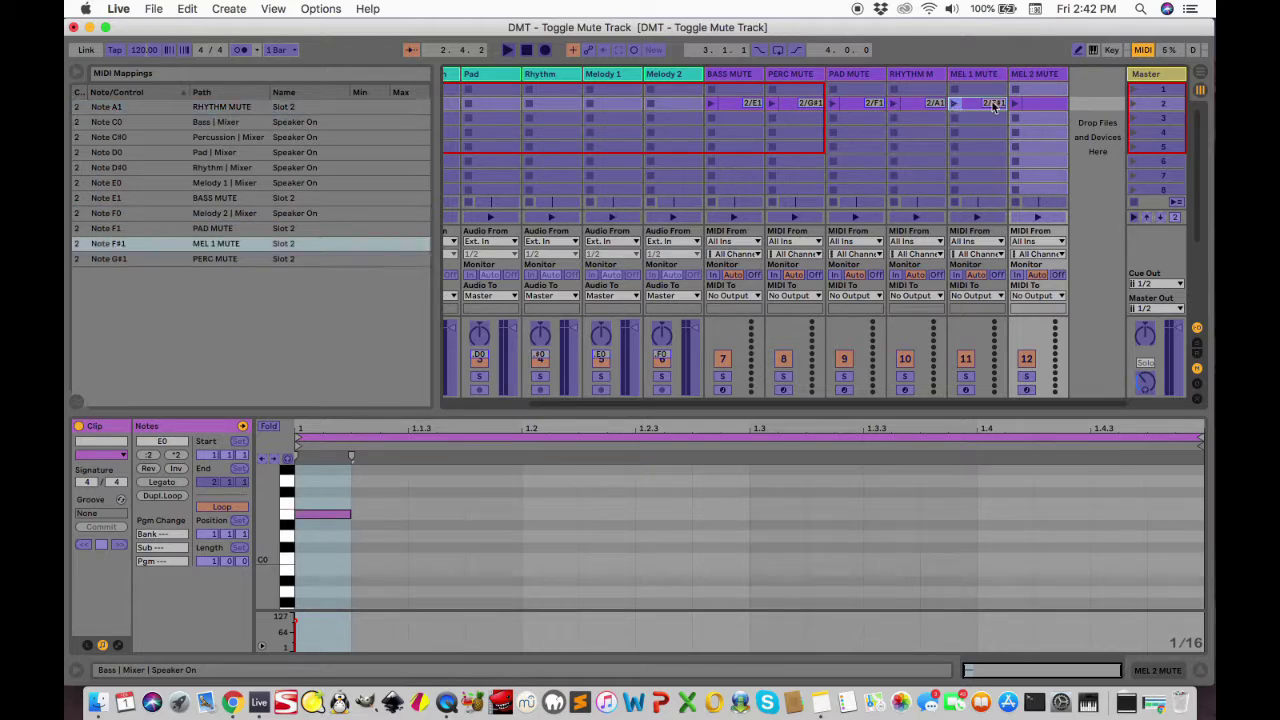
pyautogui.click(1015, 106)
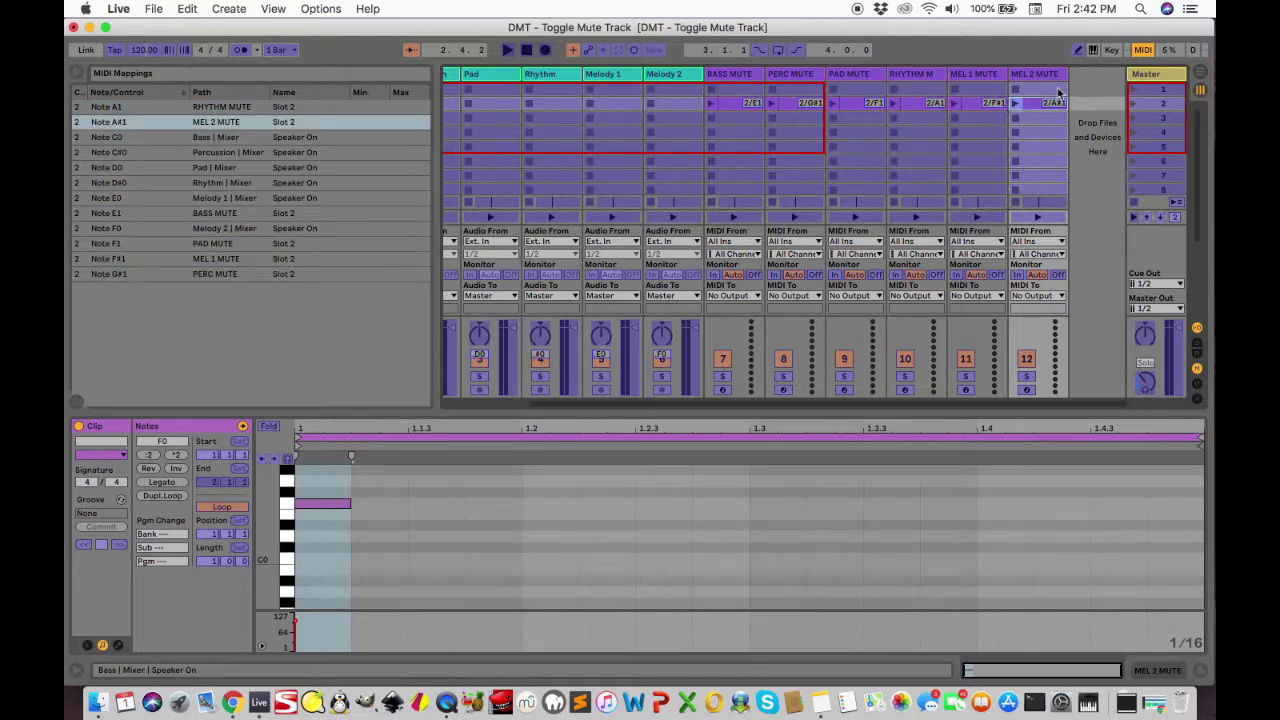
pyautogui.press('super+m')
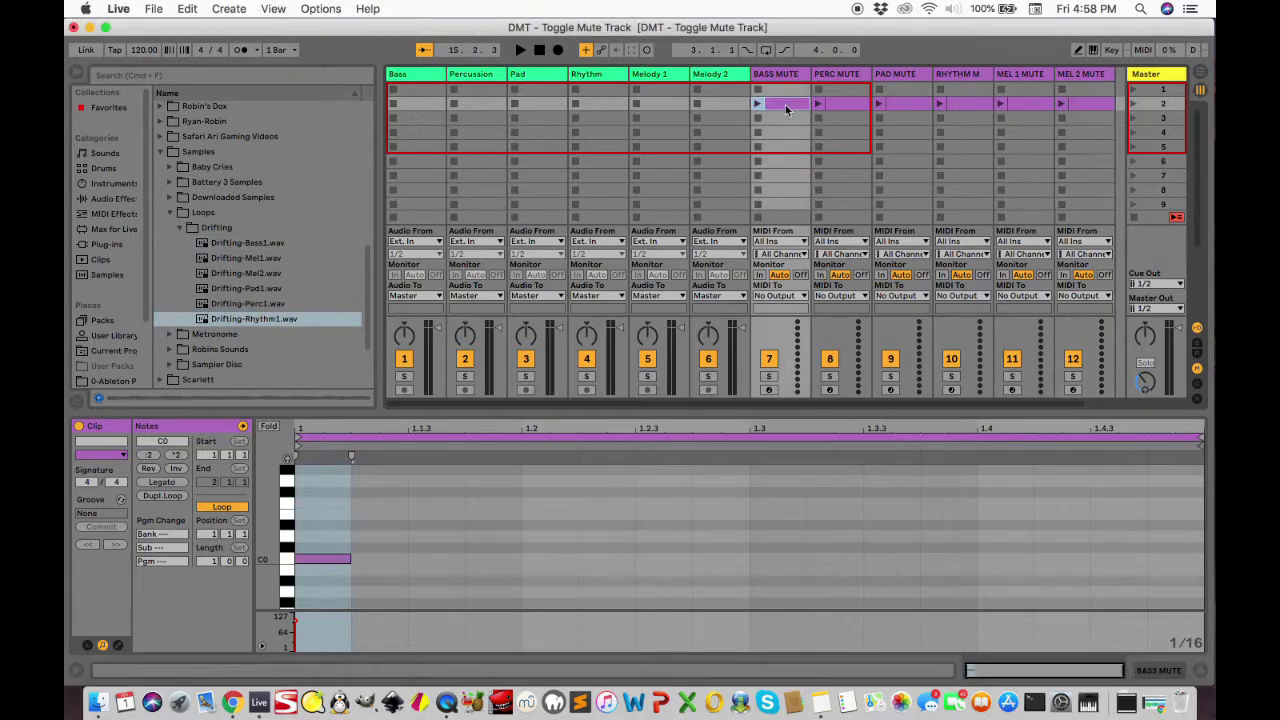
# Step: Turn looping off for all six mute clips, then select the BASS MUTE through MEL 2 MUTE tracks
pyautogui.keyDown('shift'); pyautogui.click(1084, 103); pyautogui.keyUp('shift')
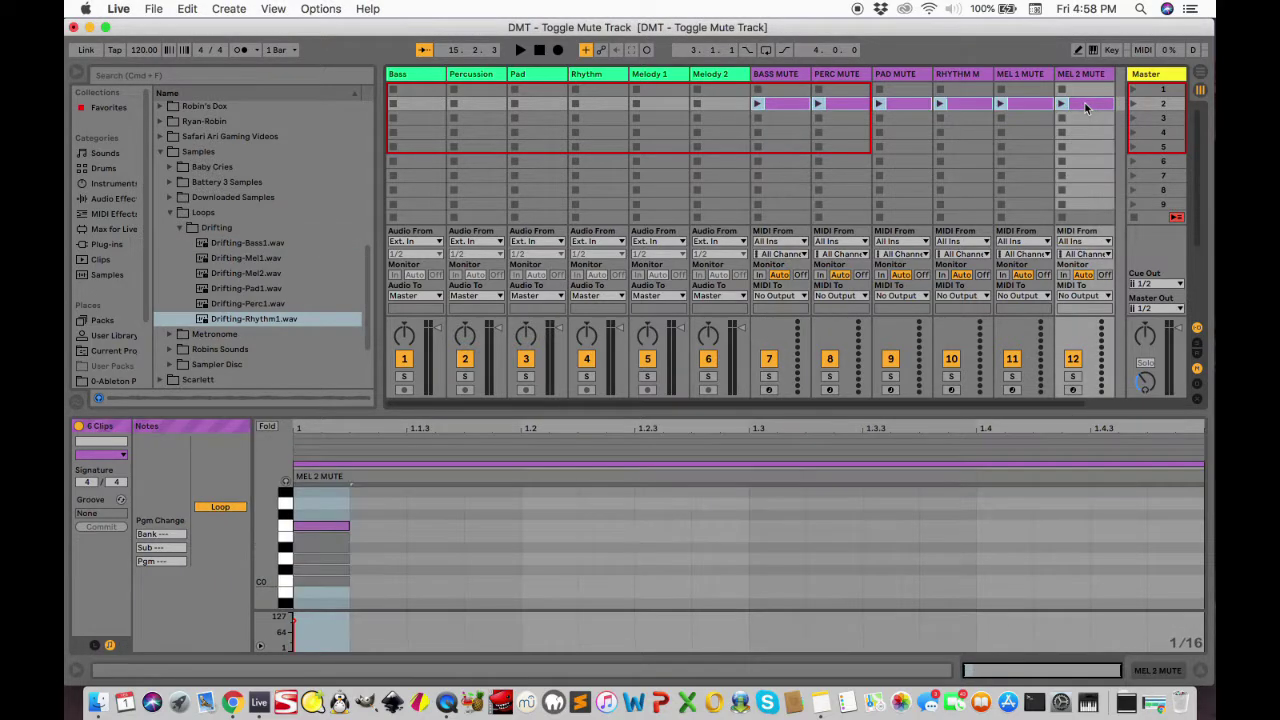
pyautogui.click(227, 507)
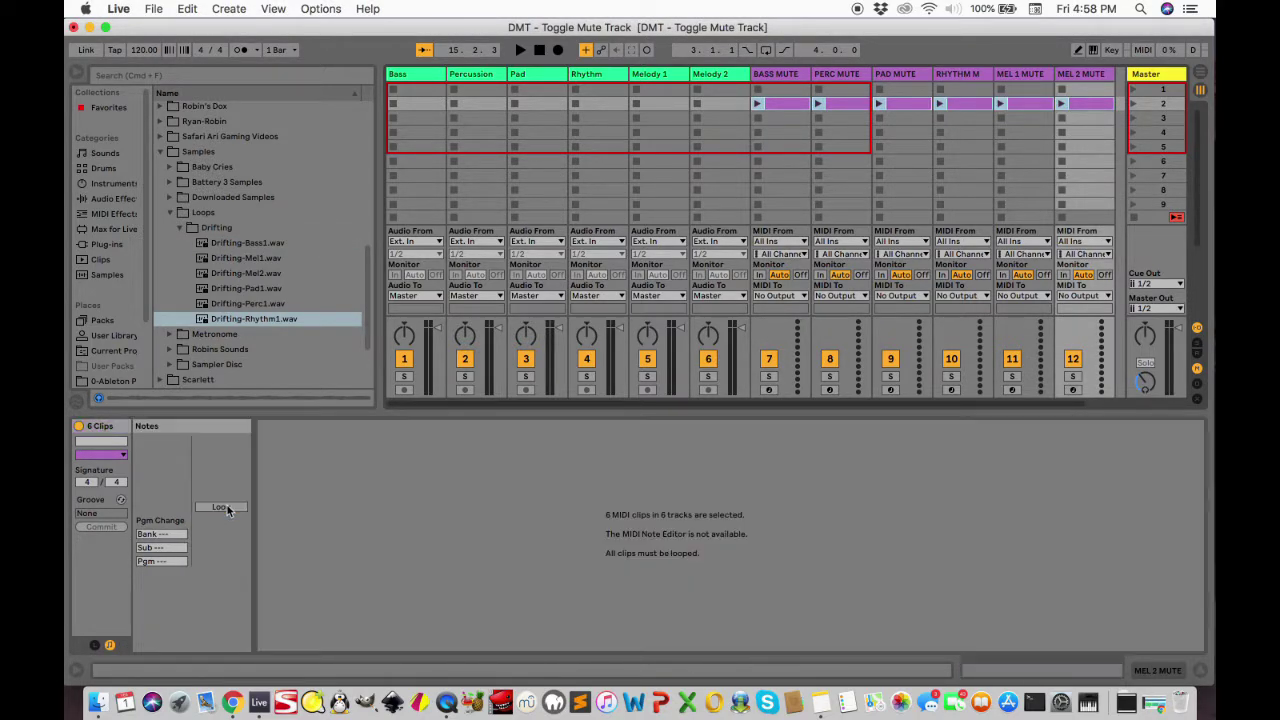
pyautogui.click(792, 78)
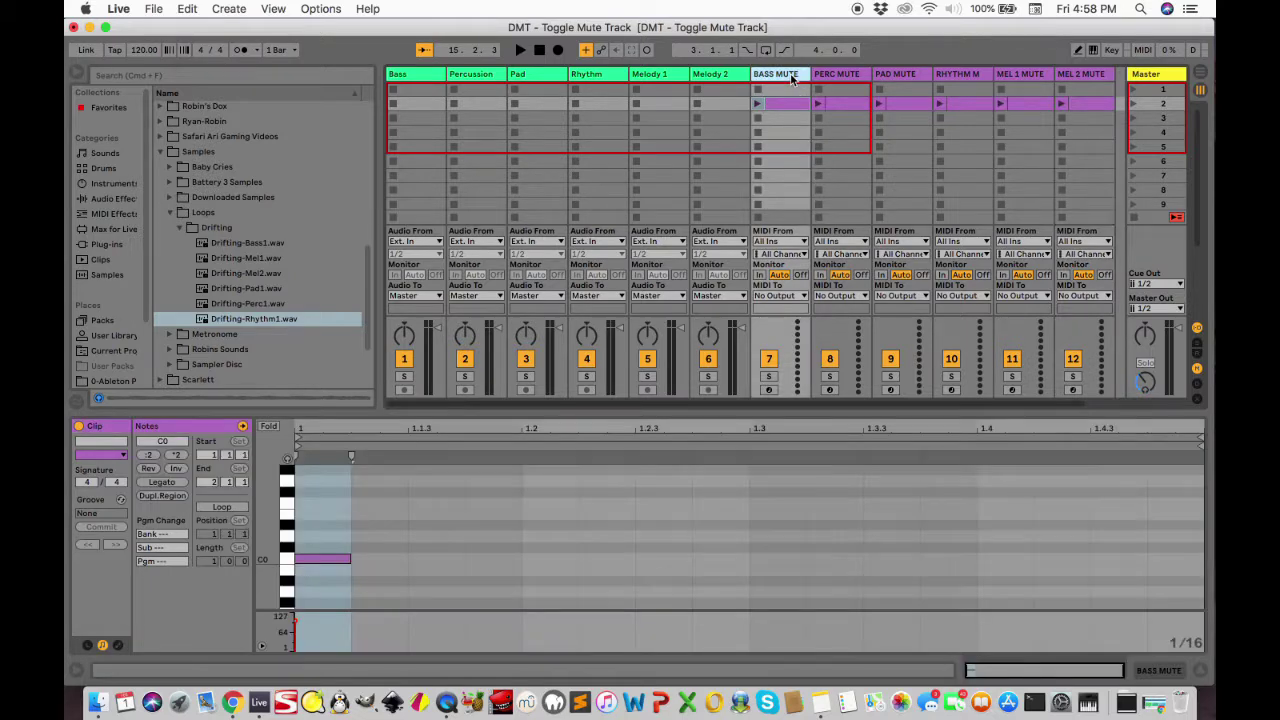
pyautogui.keyDown('shift'); pyautogui.click(1093, 79); pyautogui.keyUp('shift')
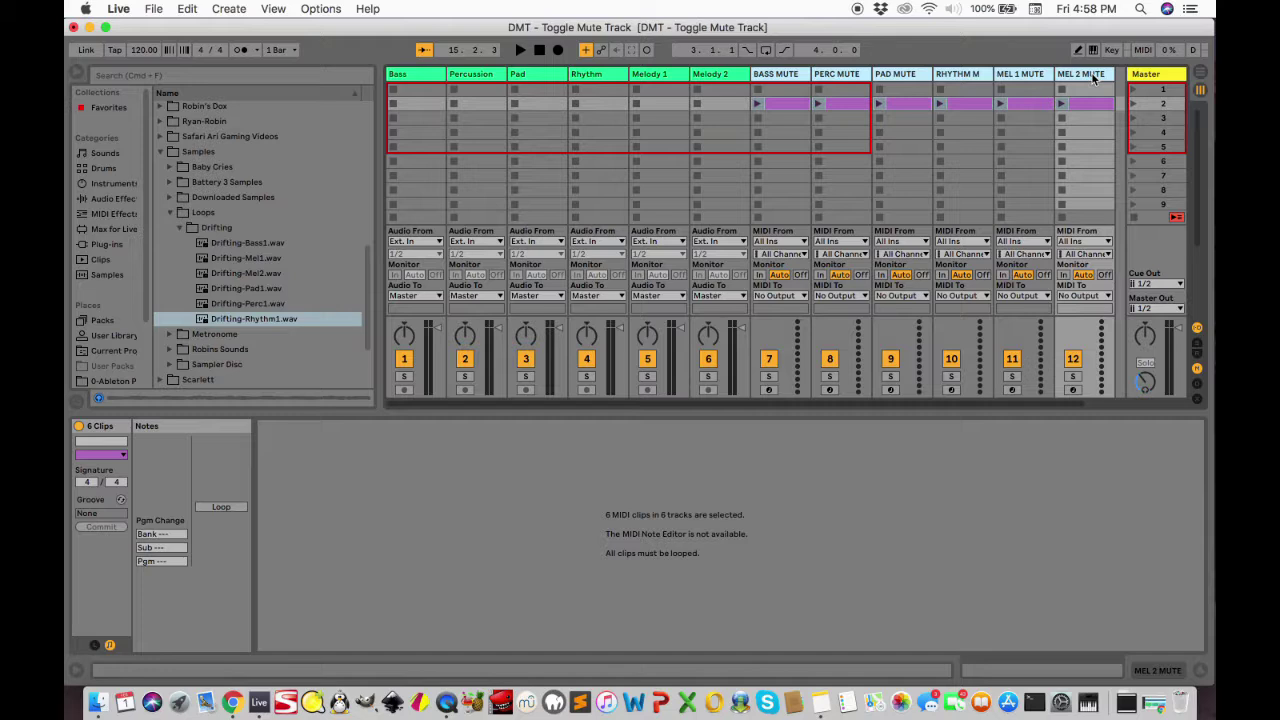
# Step: Send the selected mute tracks' MIDI to IAC Driver (Bus 1) on channel 2
pyautogui.click(780, 296)
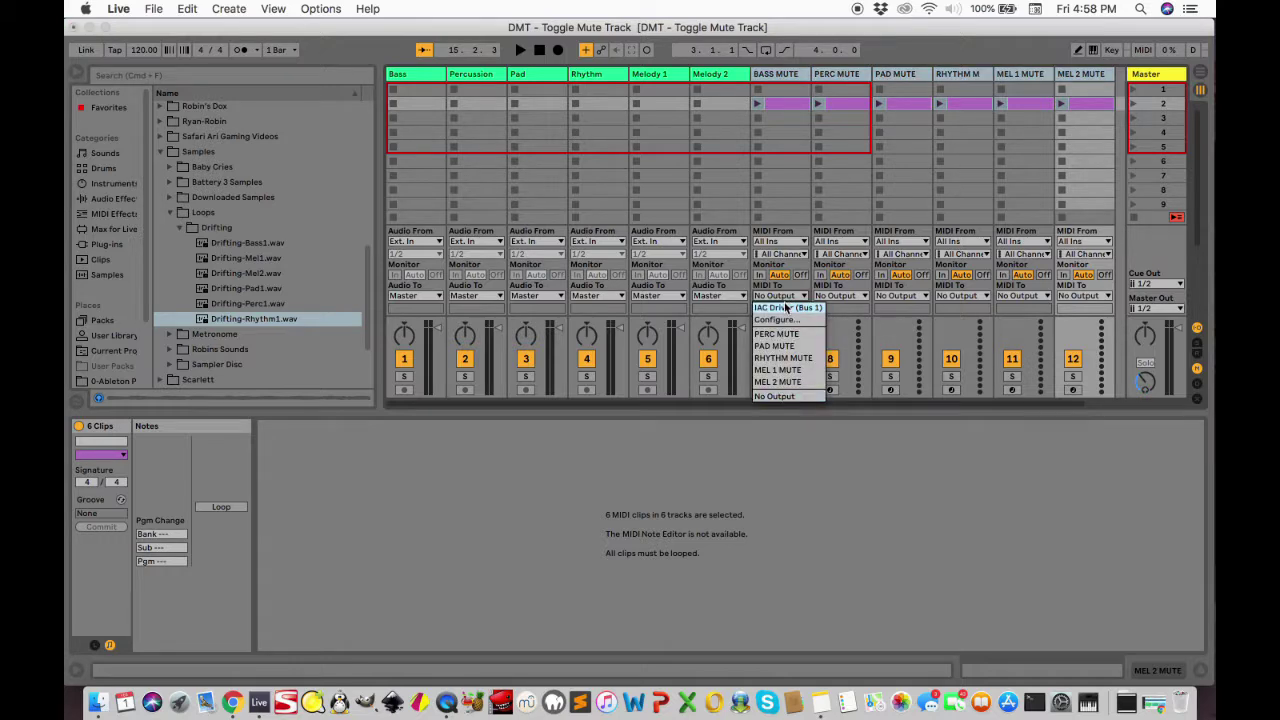
pyautogui.click(786, 307)
pyautogui.click(784, 310)
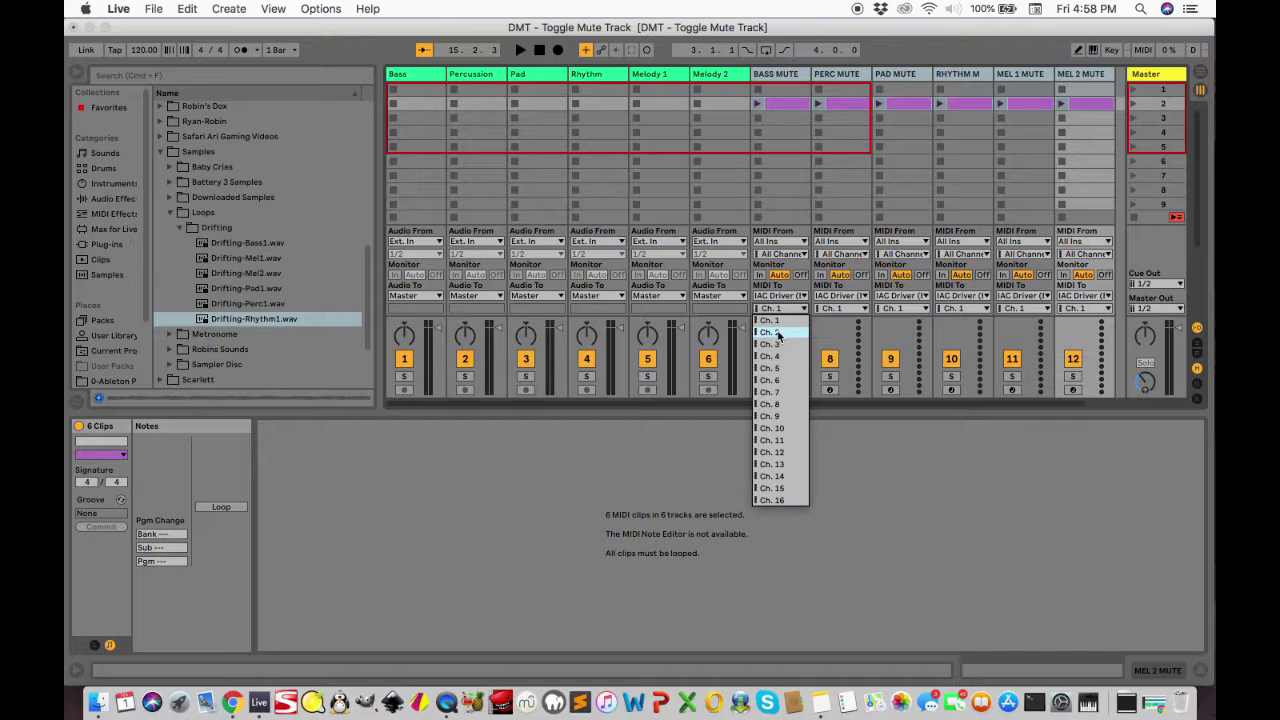
pyautogui.click(779, 333)
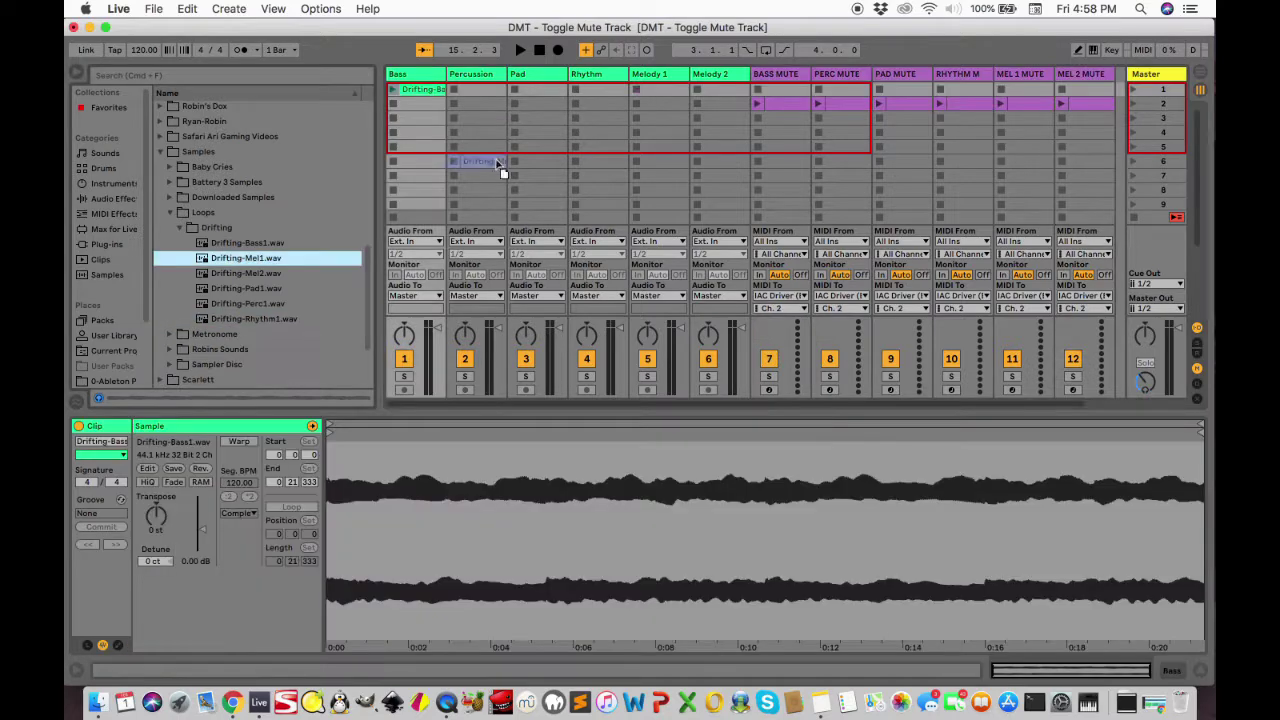
# Step: Drag the Drifting loops, including Mel2 and Pad1, from the Browser onto their audio tracks
pyautogui.moveTo(500, 165); pyautogui.dragTo(660, 92)
pyautogui.moveTo(246, 273); pyautogui.dragTo(545, 90)
pyautogui.moveTo(246, 303); pyautogui.dragTo(588, 92)
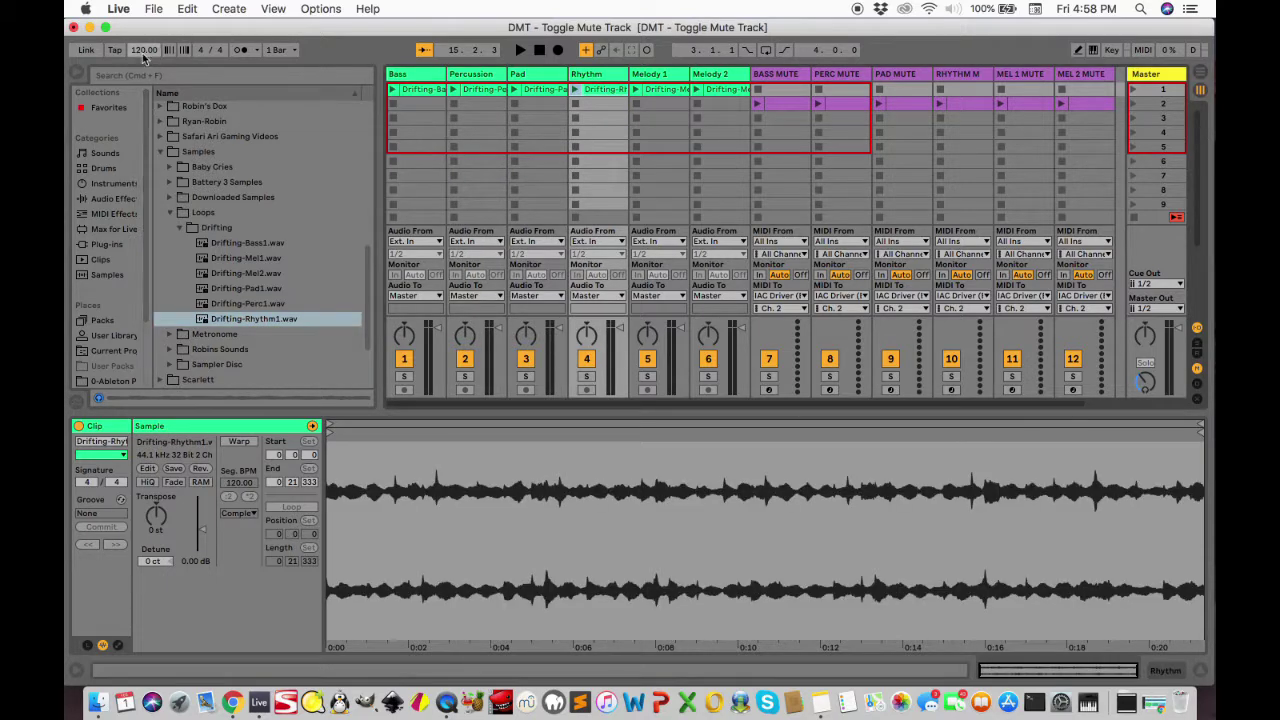
# Step: Set the song tempo to 100 BPM
pyautogui.click(142, 50)
pyautogui.write('100')
pyautogui.press('Return')
# Step: Select the six Drifting audio clips and launch Scene 1 so they play together
pyautogui.click(420, 89)
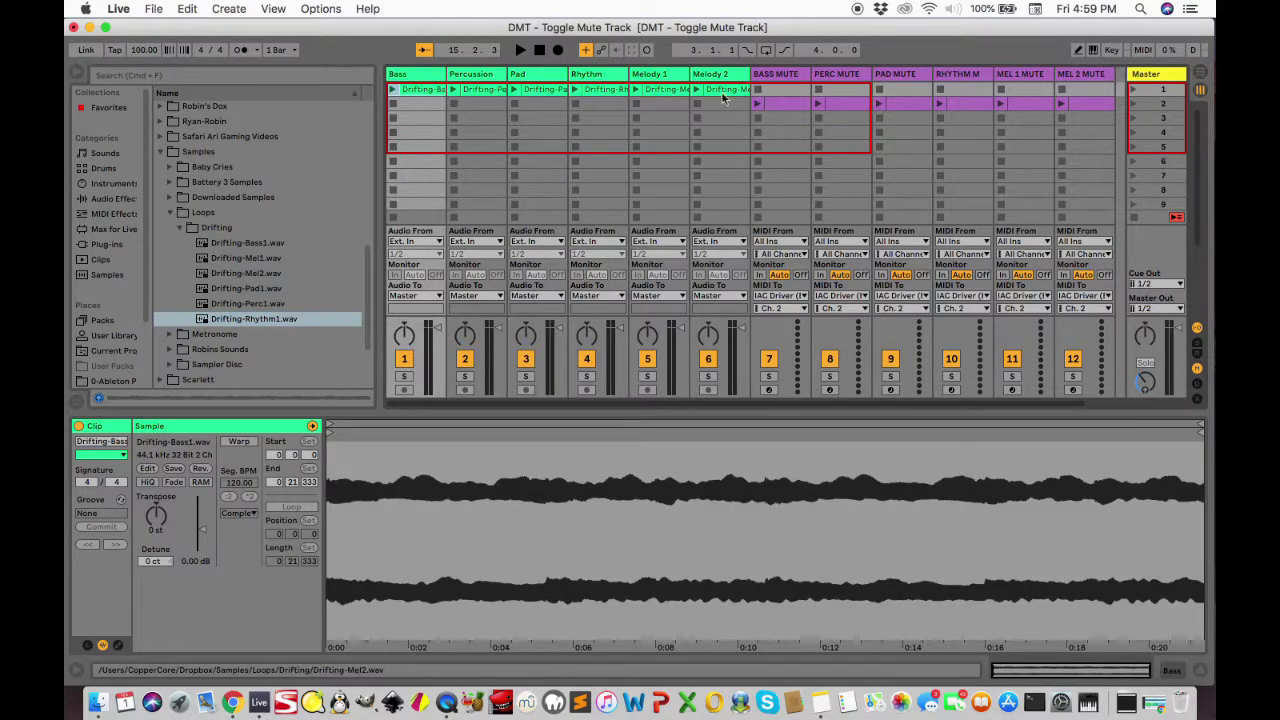
pyautogui.keyDown('shift'); pyautogui.click(724, 90); pyautogui.keyUp('shift')
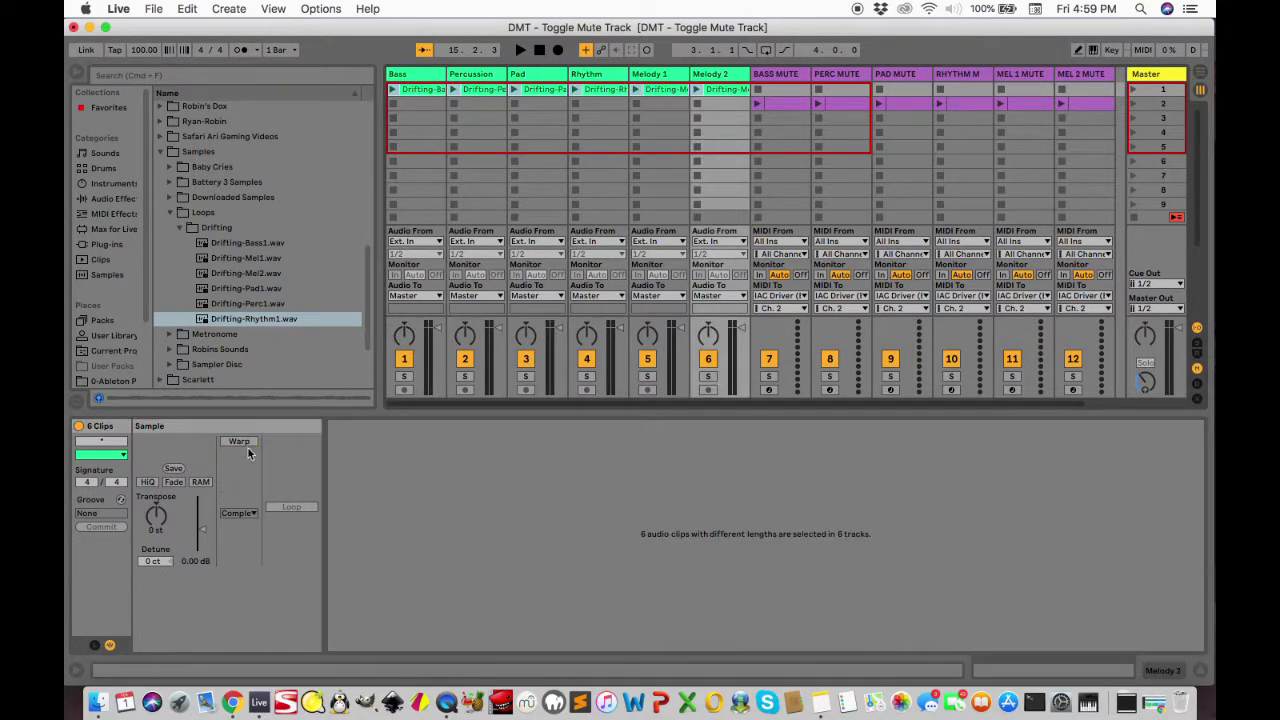
pyautogui.click(1133, 90)
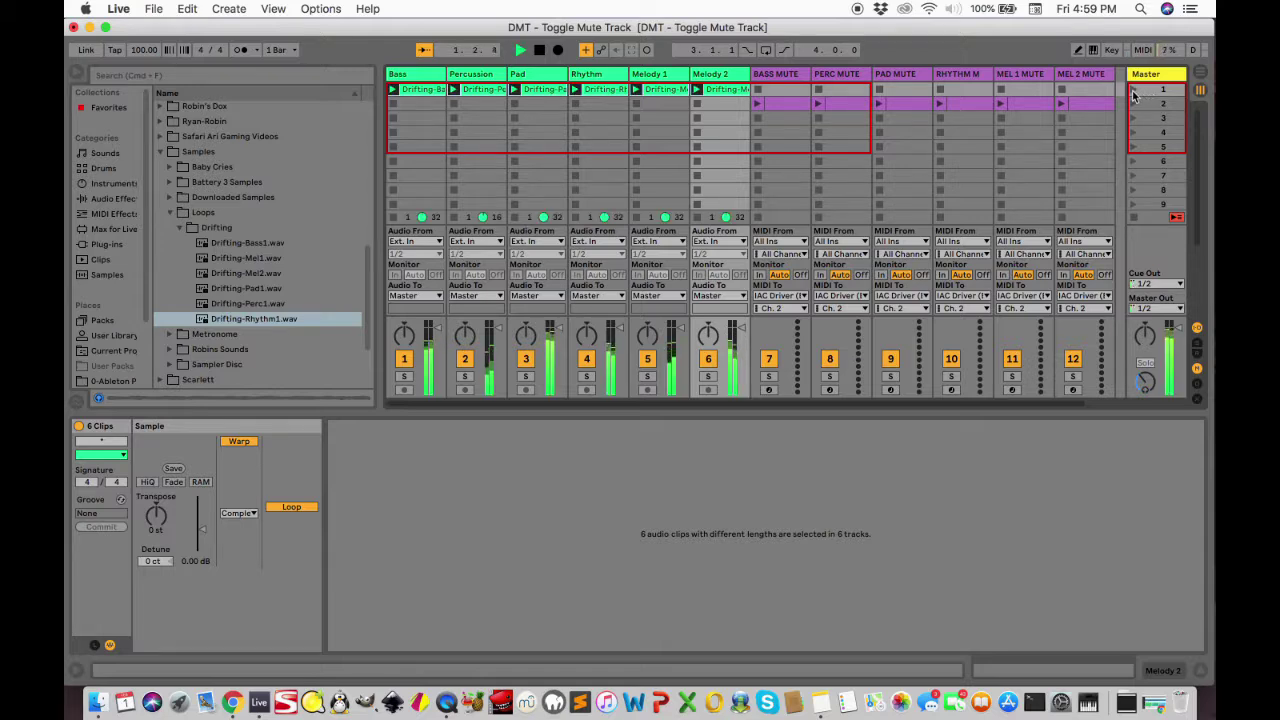